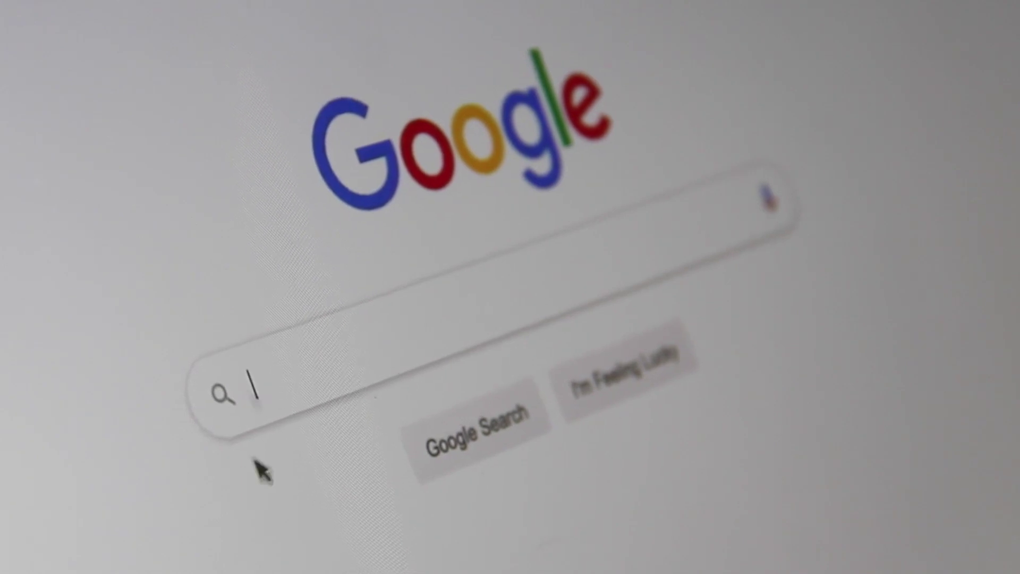
pyautogui.write('Sea')
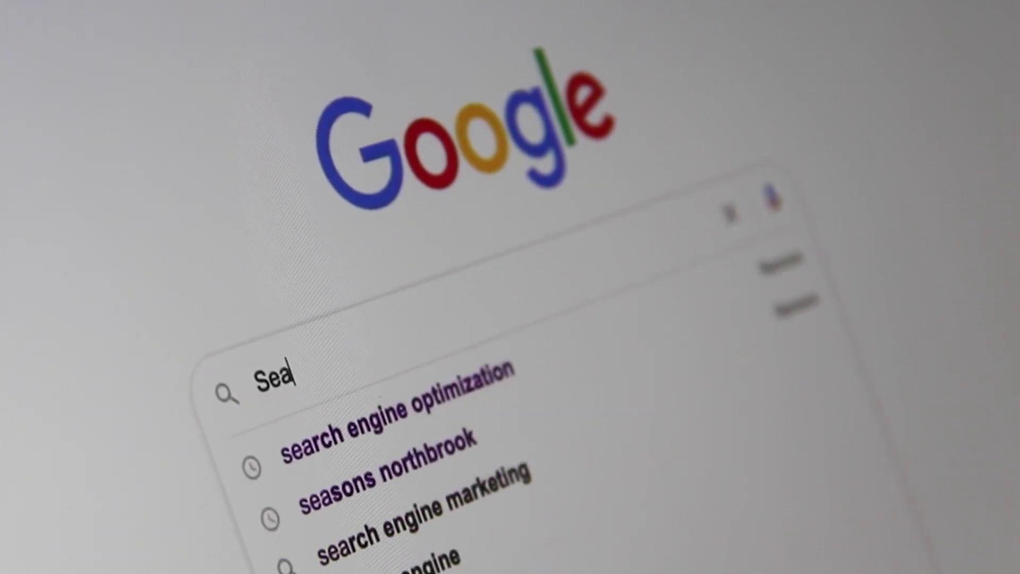
pyautogui.write('rch Engine')
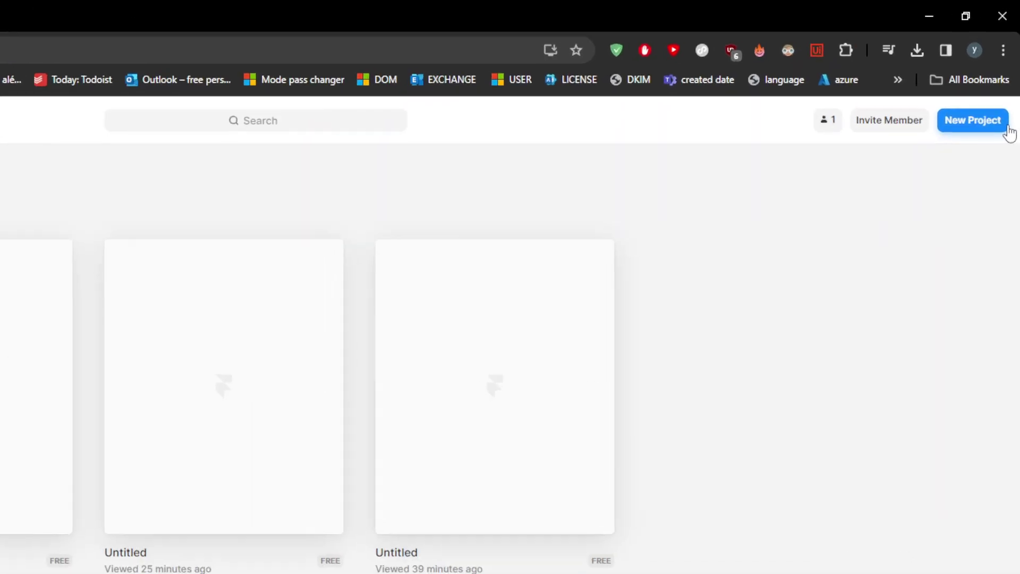
# - Create a new blank project from the project dashboard
pyautogui.click(998, 80)
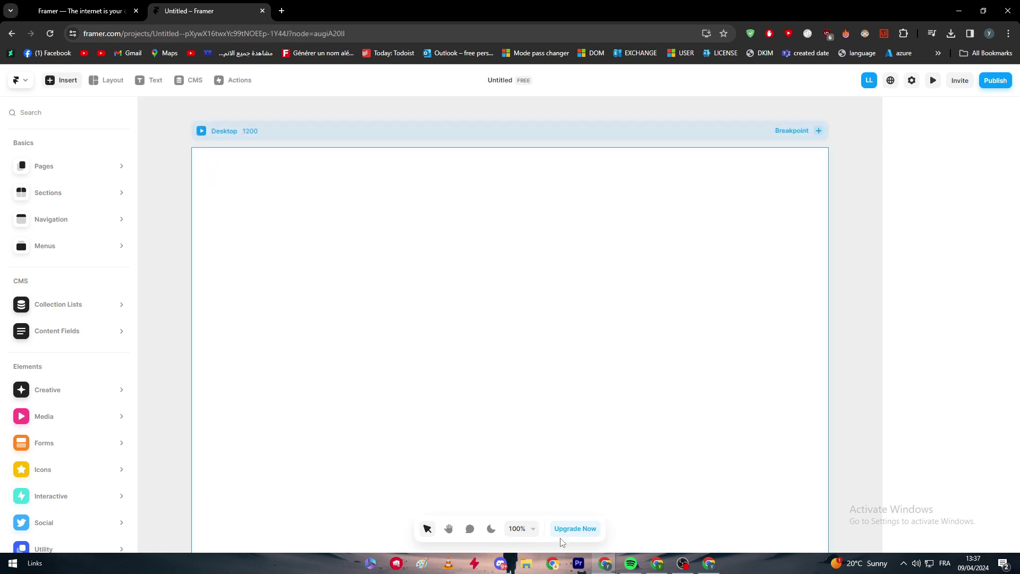
pyautogui.click(515, 539)
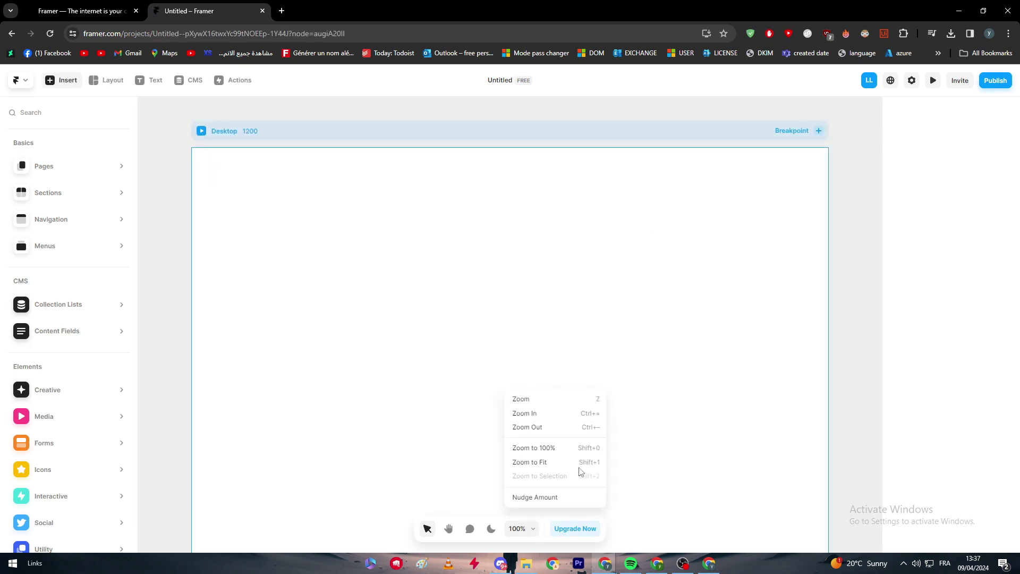
pyautogui.click(564, 427)
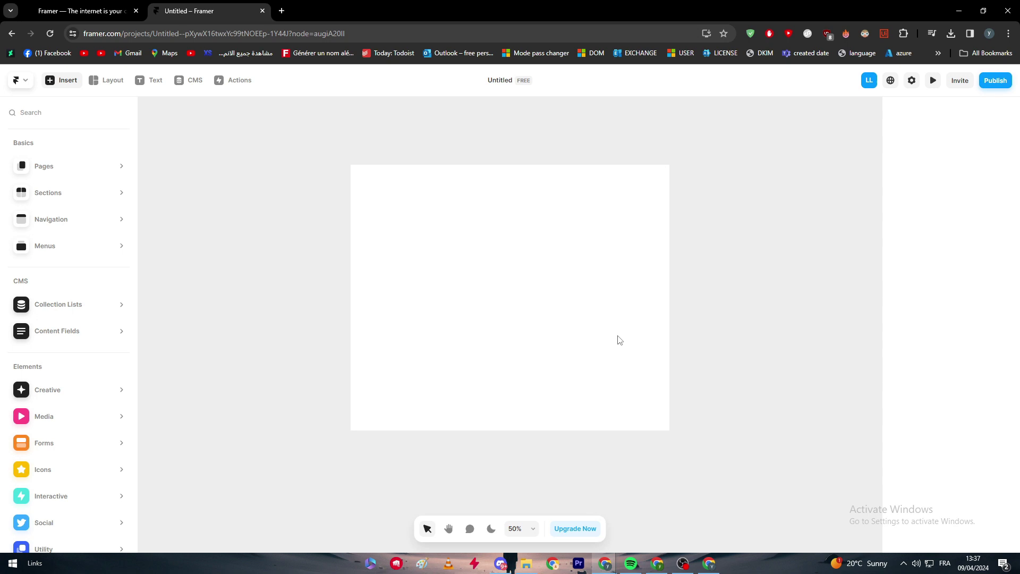
pyautogui.click(618, 335)
pyautogui.click(807, 304)
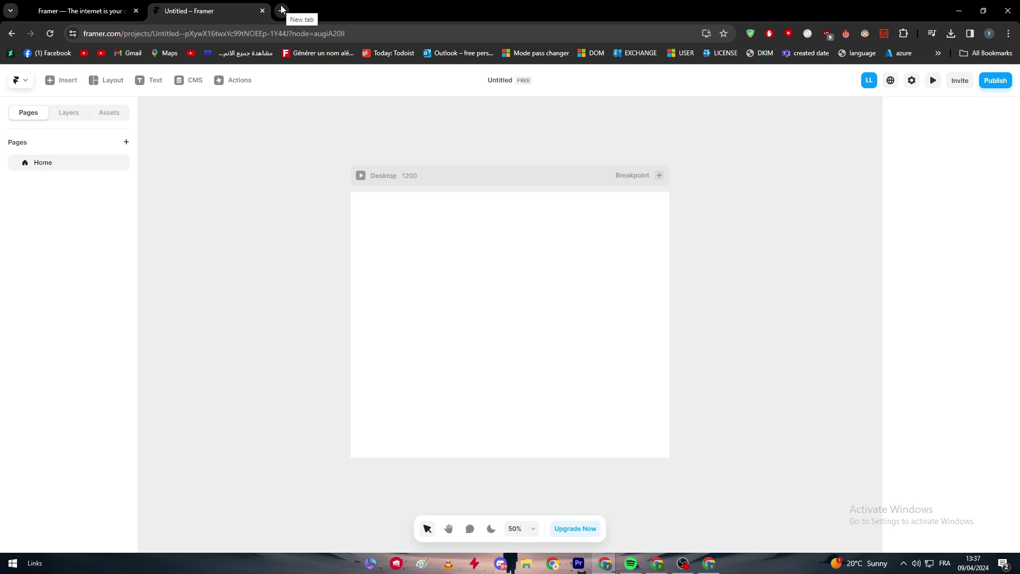
# - Search Google Images for "ecommerce website examples" in a new browser tab
pyautogui.click(281, 9)
pyautogui.write('ecommerce ')
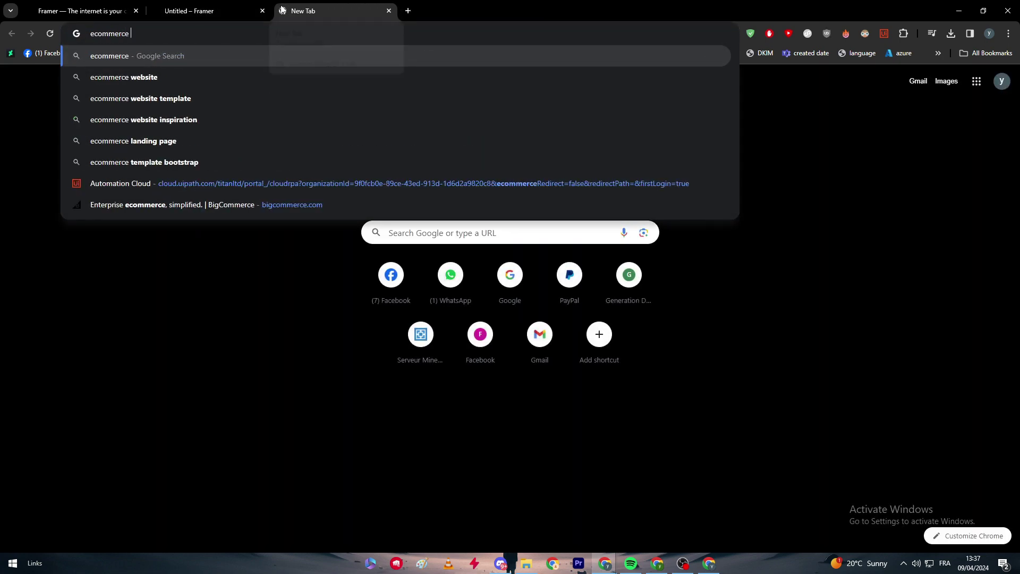
pyautogui.write('website examples')
pyautogui.press('Return')
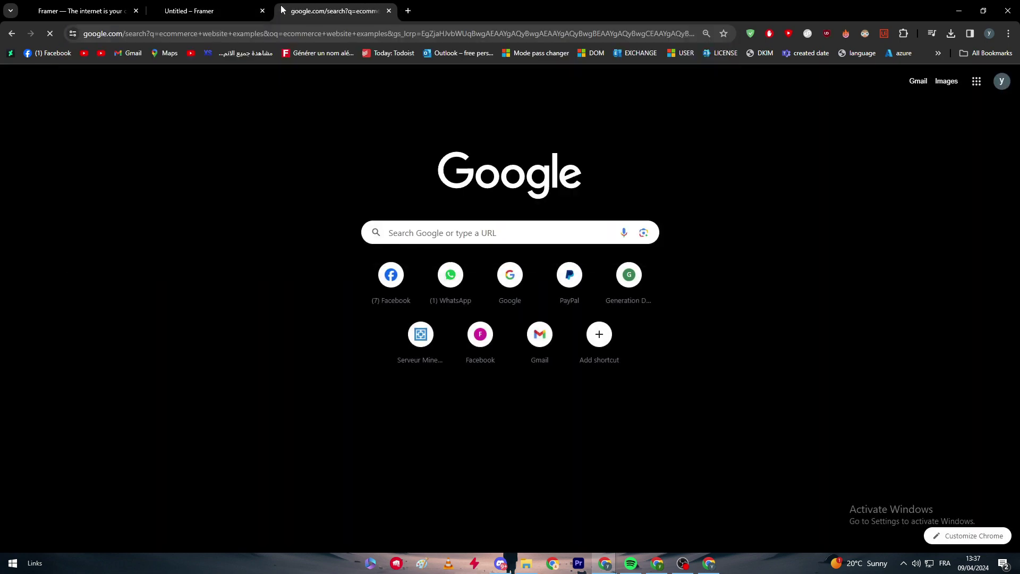
pyautogui.click(148, 120)
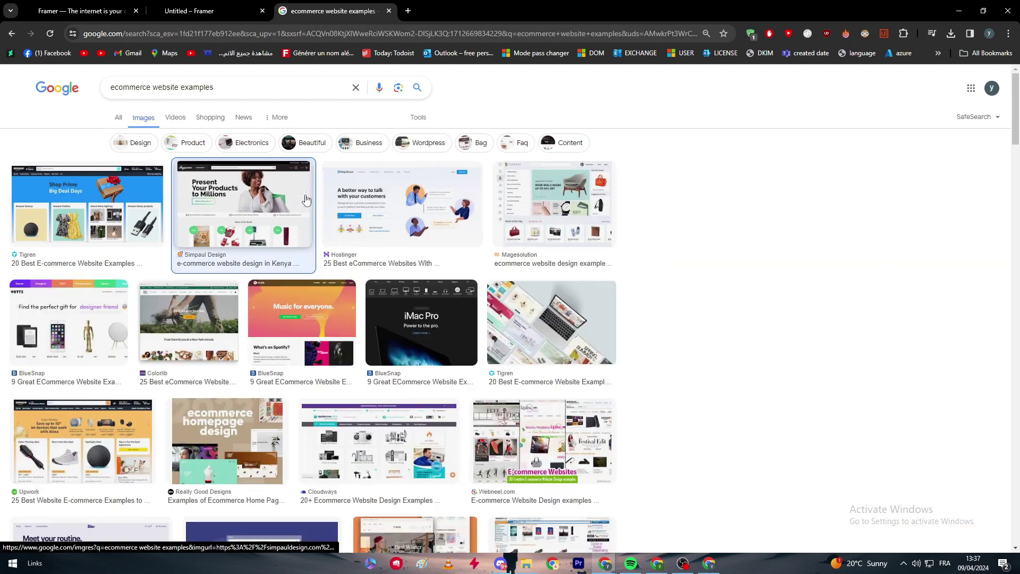
# - Preview the Simpaul Design e-commerce website image and examine its page layout
pyautogui.click(242, 207)
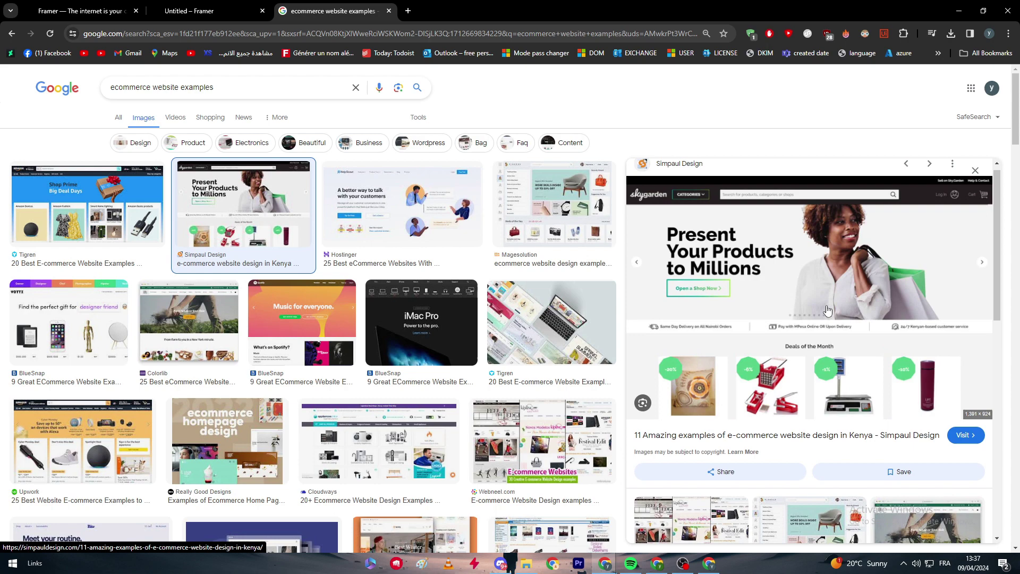
pyautogui.scroll(-2, 690, 287)
pyautogui.scroll(2, 817, 289)
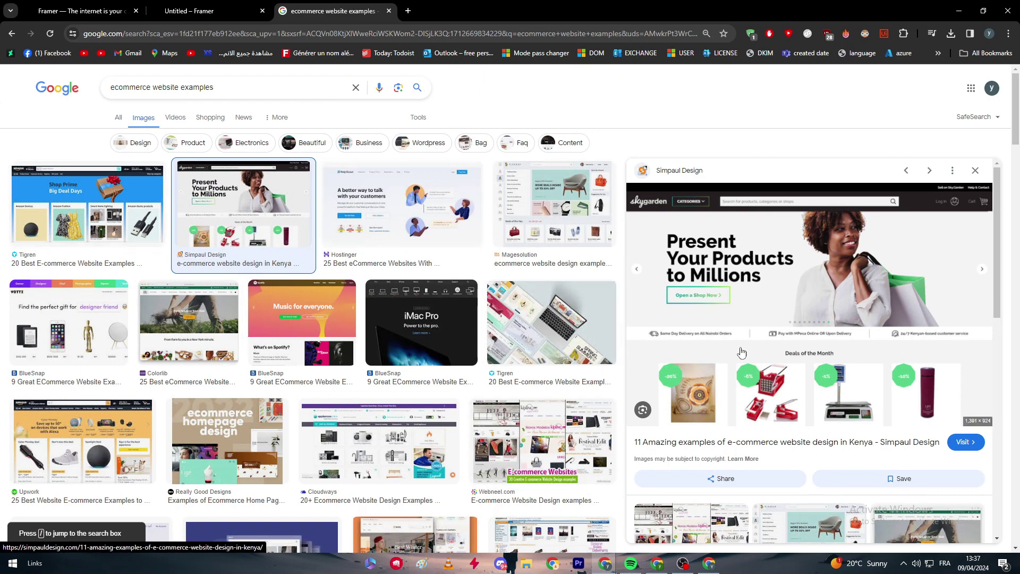
# - Return to the untitled Framer project and insert the first dark navigation bar design on the Desktop page
pyautogui.click(268, 8)
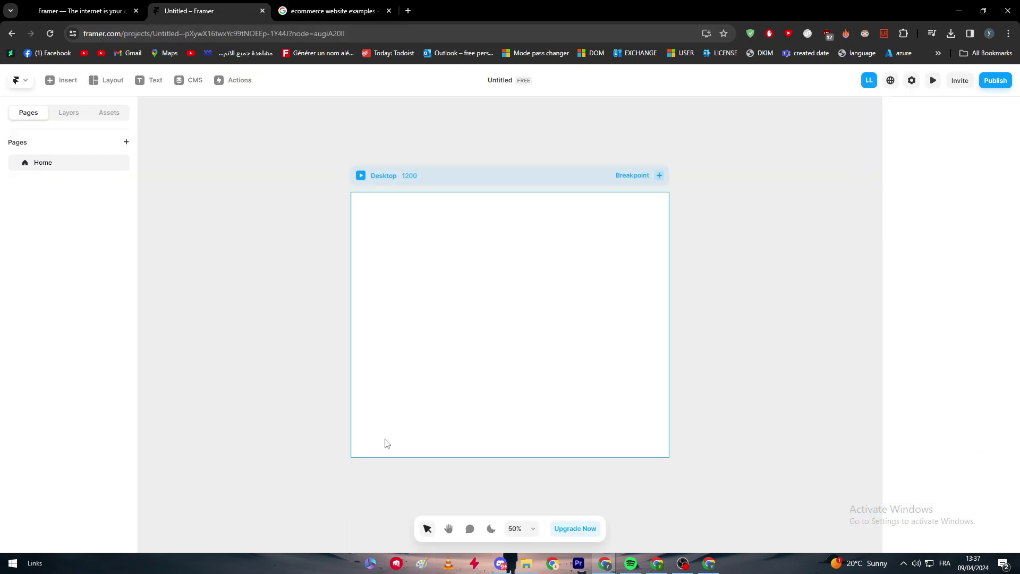
pyautogui.click(277, 6)
pyautogui.click(267, 9)
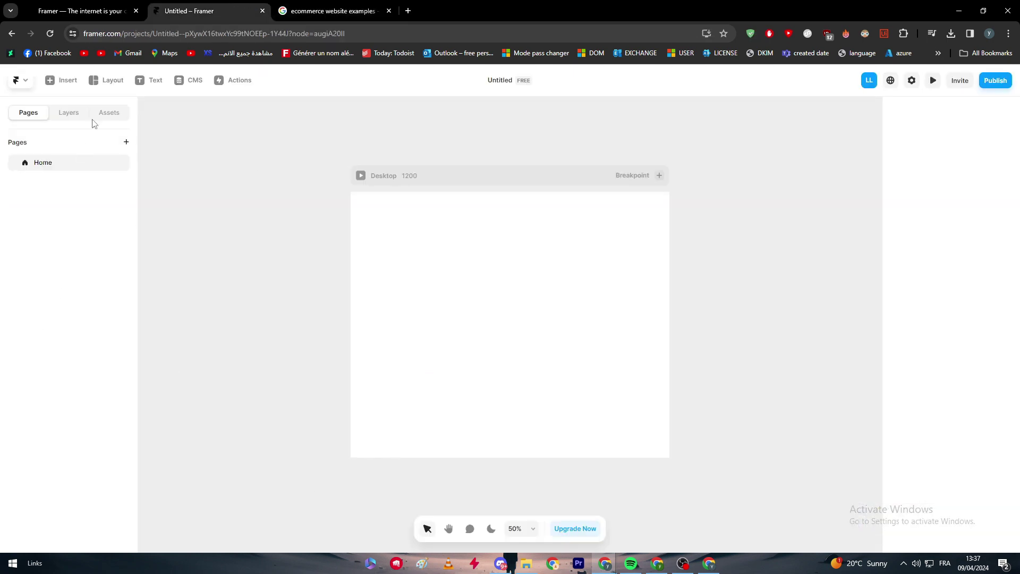
pyautogui.click(59, 81)
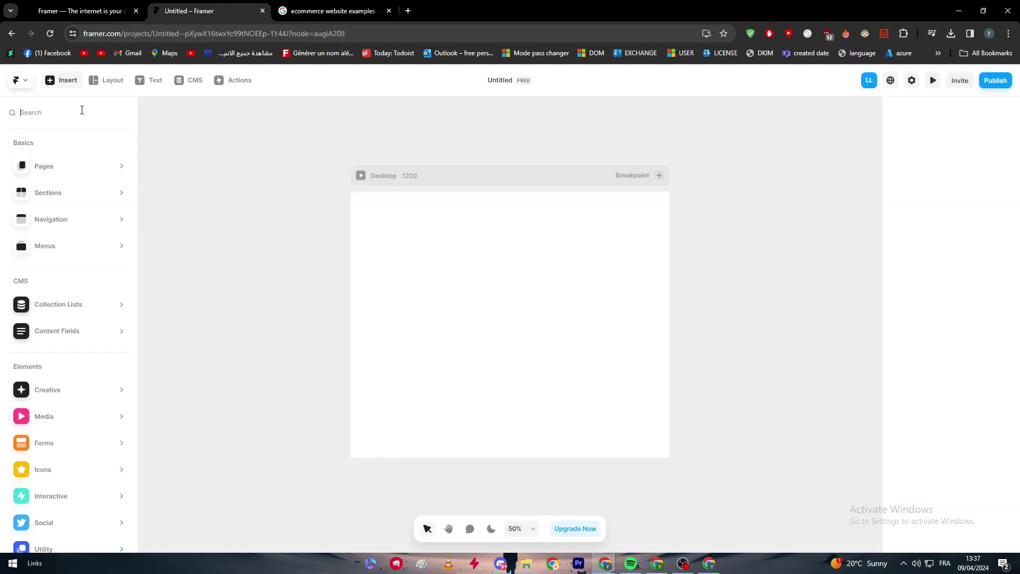
pyautogui.click(109, 220)
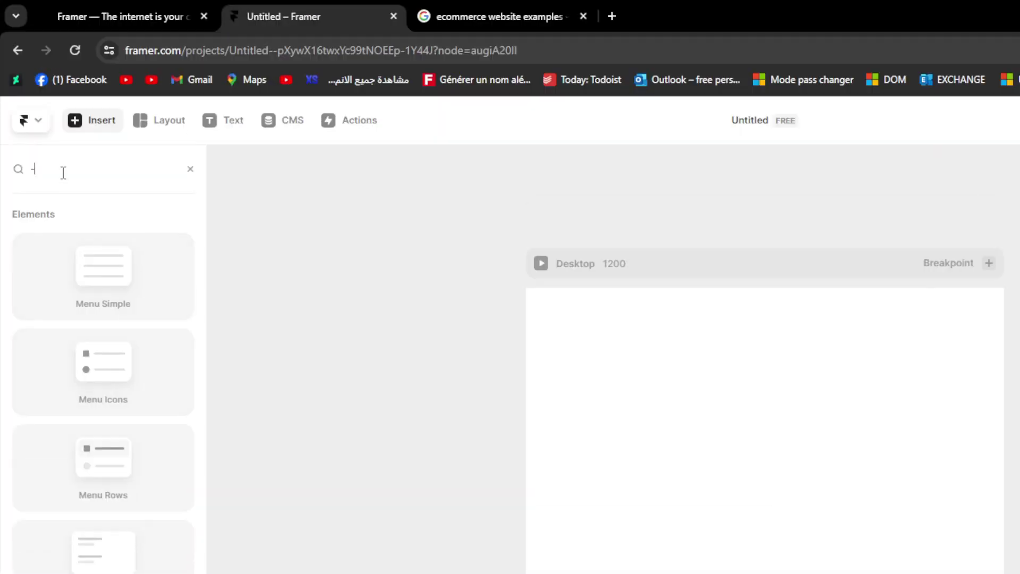
pyautogui.press('BackSpace')
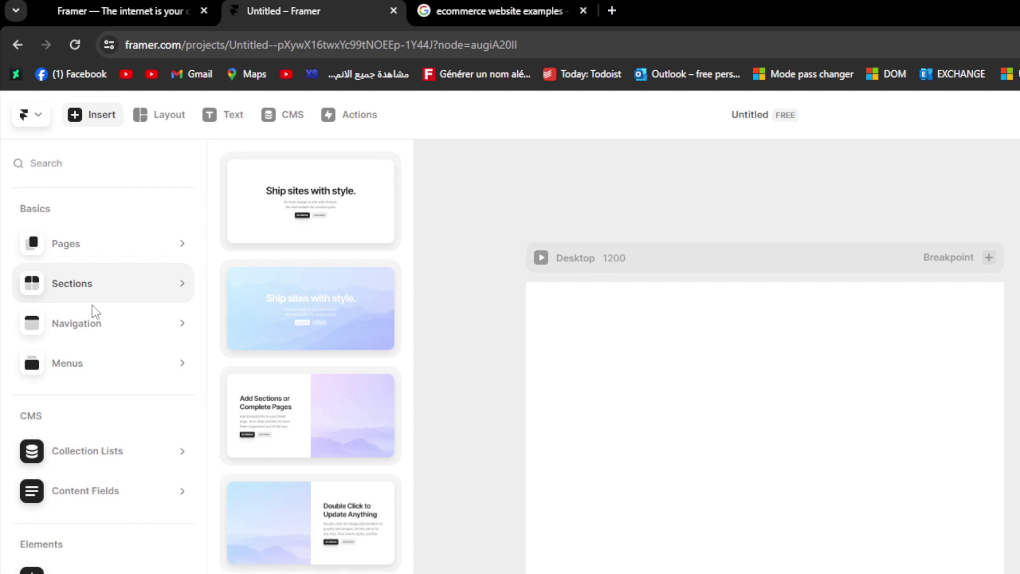
pyautogui.moveTo(94, 330)
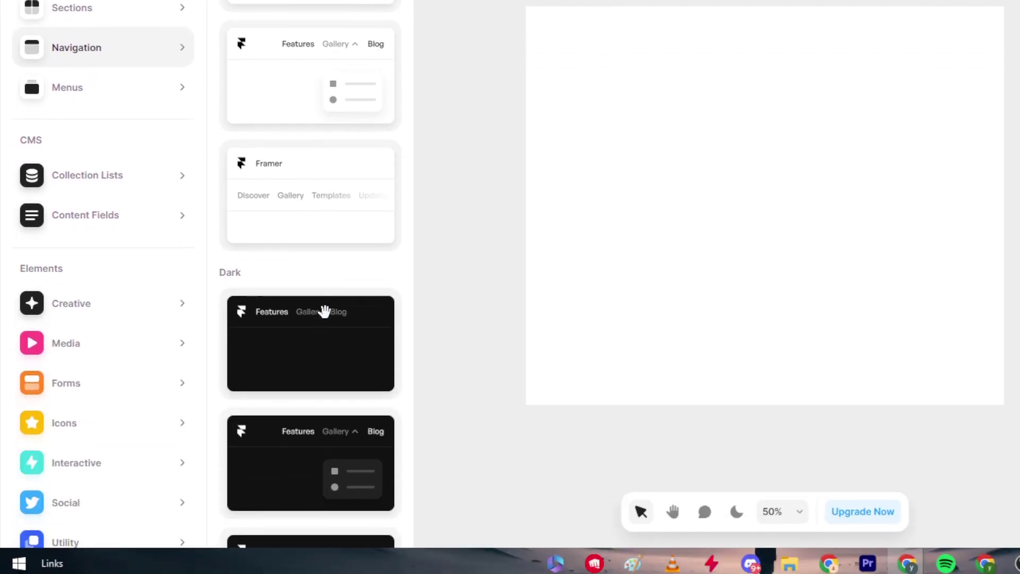
pyautogui.scroll(-2, 329, 281)
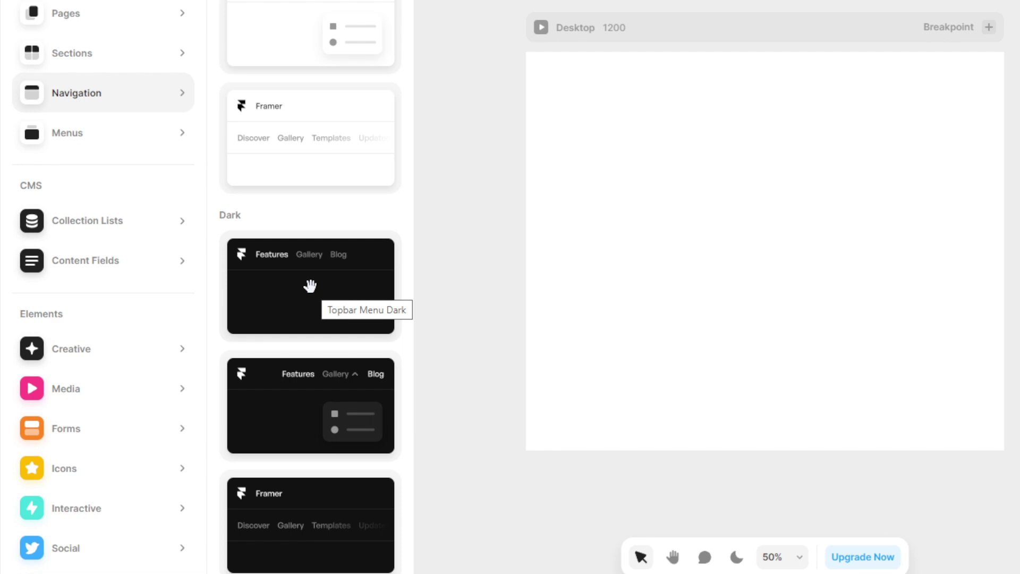
pyautogui.click(309, 305)
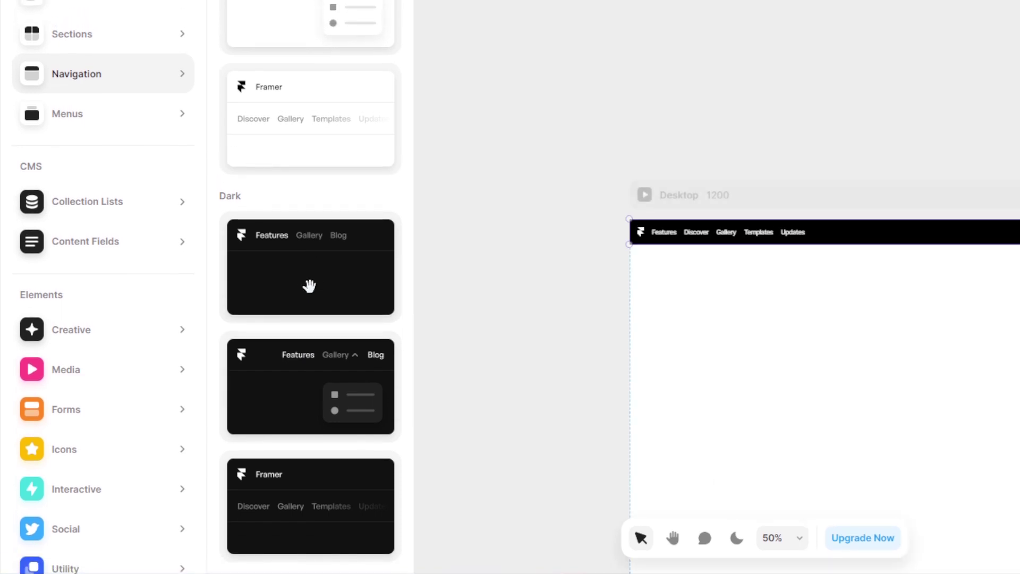
# - Open the inserted navigation bar's component for editing
pyautogui.scroll(-9, 435, 306)
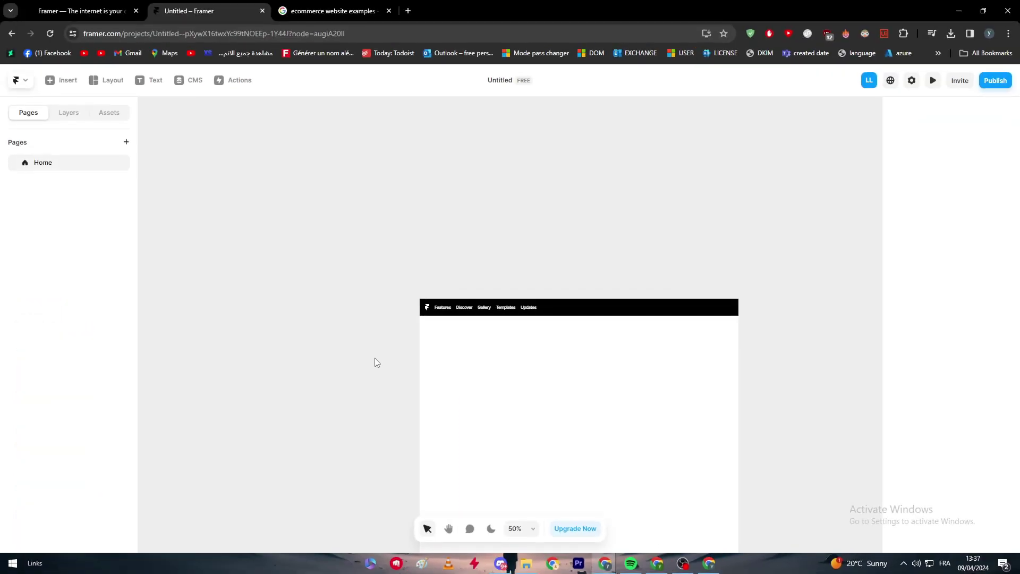
pyautogui.scroll(2, 849, 365)
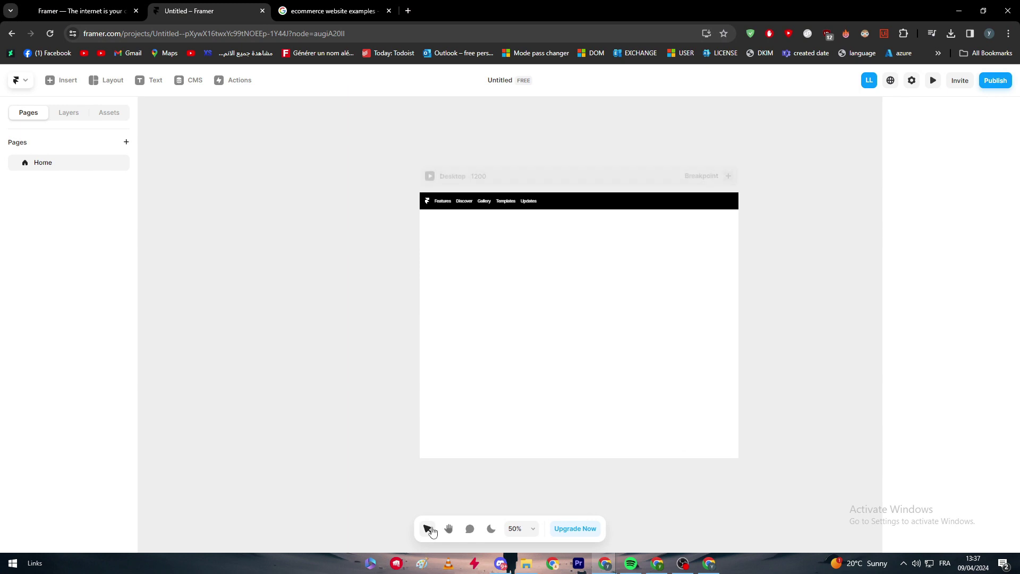
pyautogui.click(519, 528)
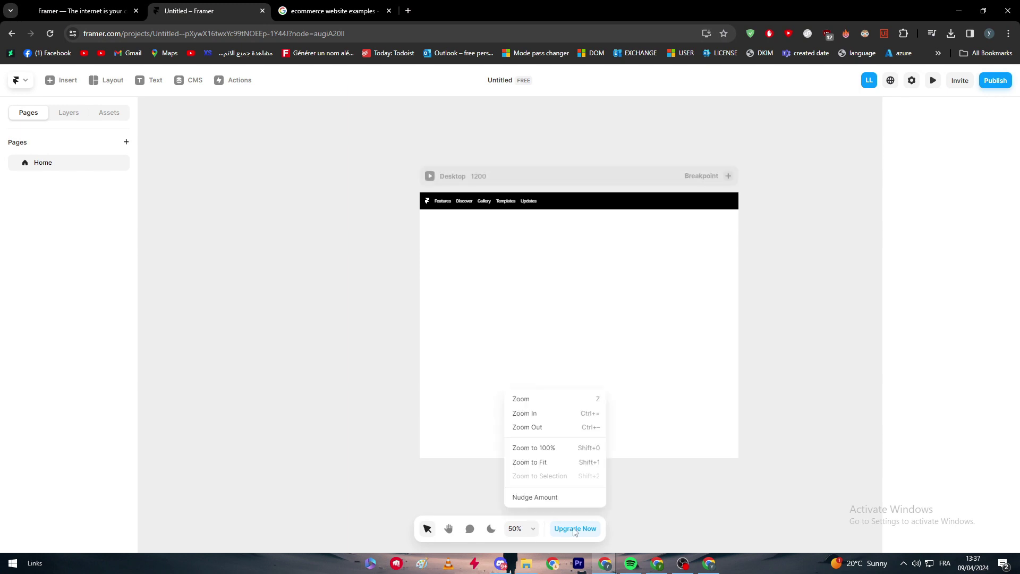
pyautogui.click(557, 418)
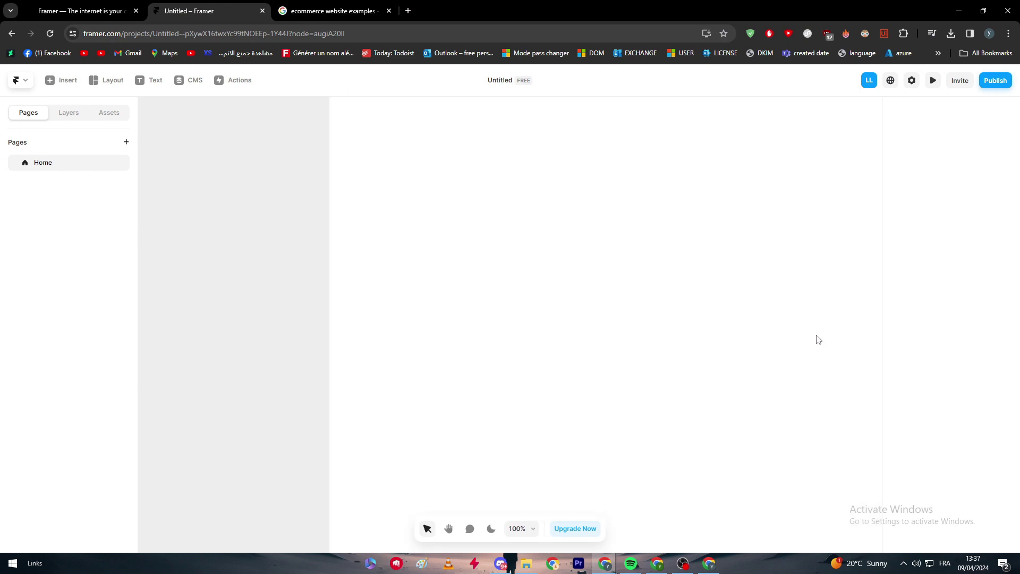
pyautogui.click(603, 231)
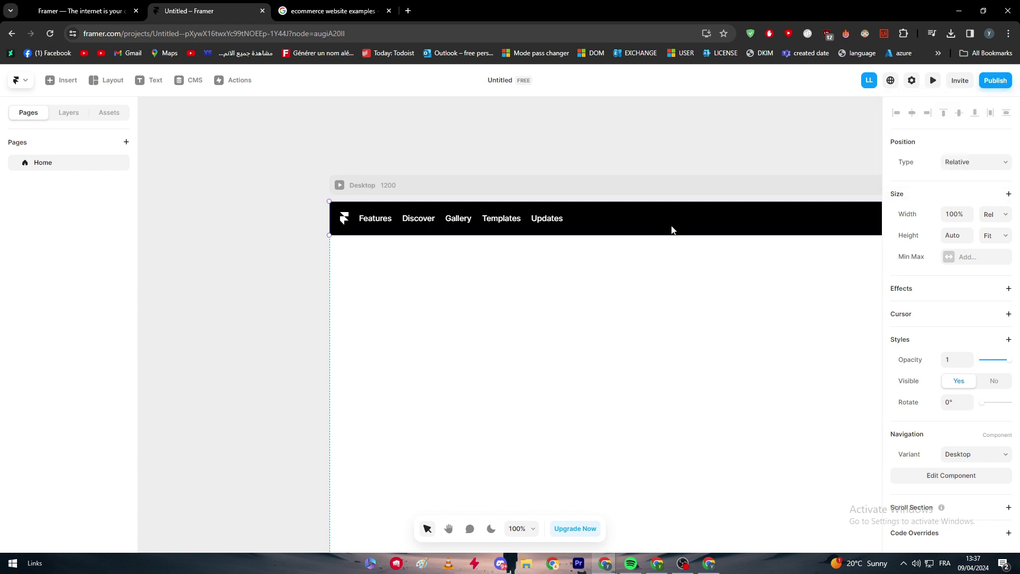
pyautogui.doubleClick(596, 220)
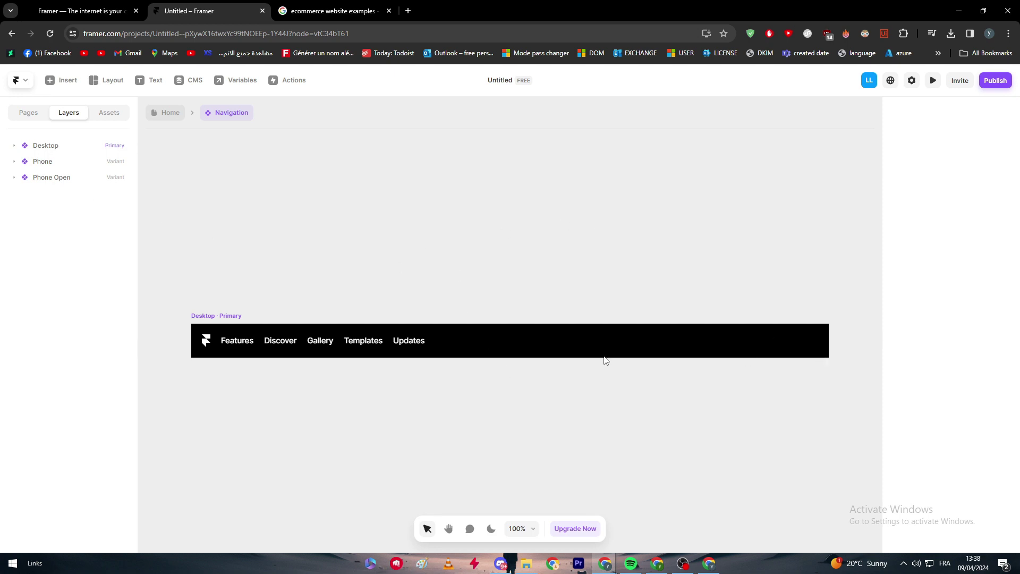
# - Examine the Desktop variant's layers, including the logo, icon and individual navigation links
pyautogui.moveTo(181, 291); pyautogui.dragTo(838, 411)
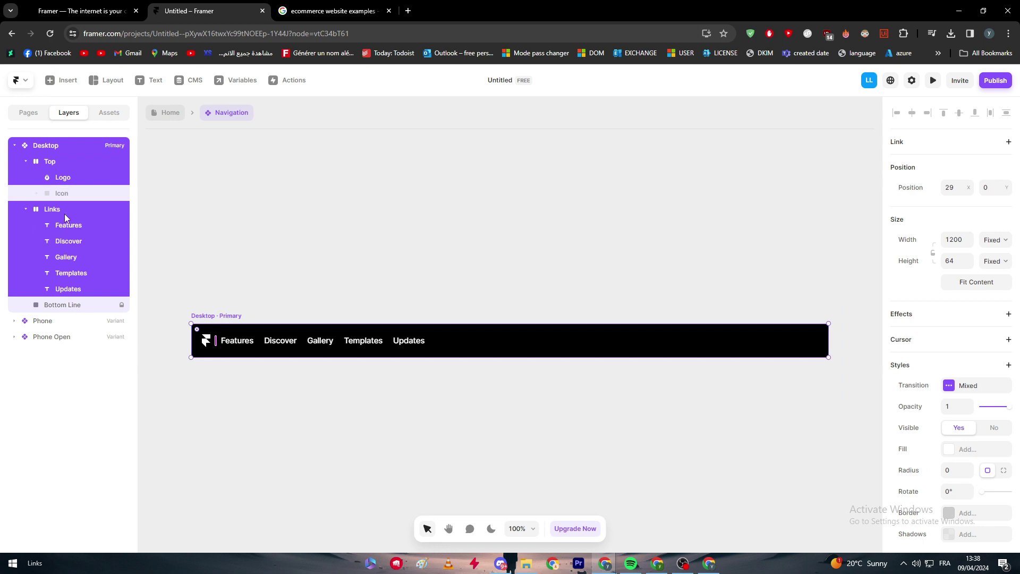
pyautogui.click(147, 207)
pyautogui.click(58, 178)
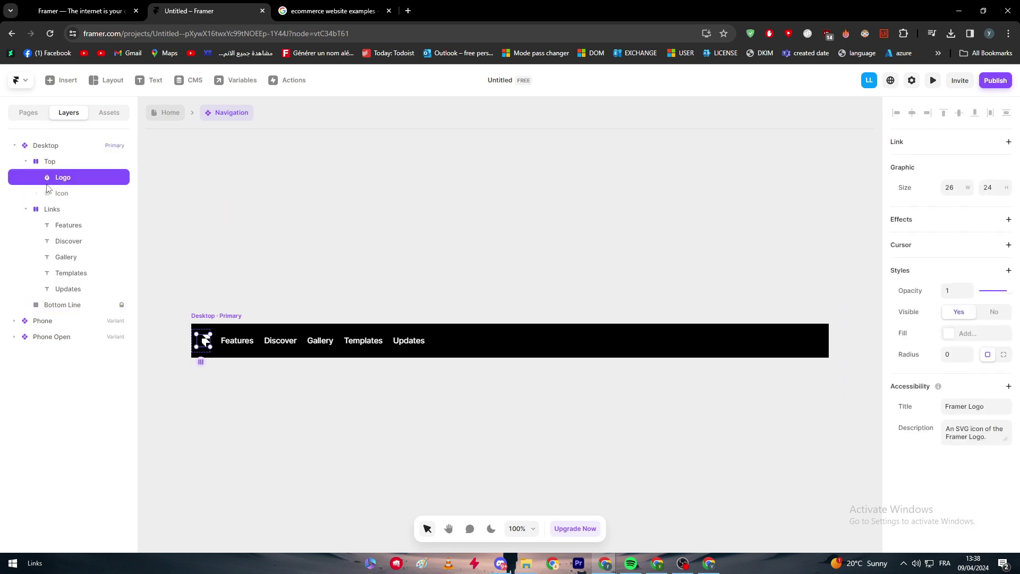
pyautogui.click(59, 196)
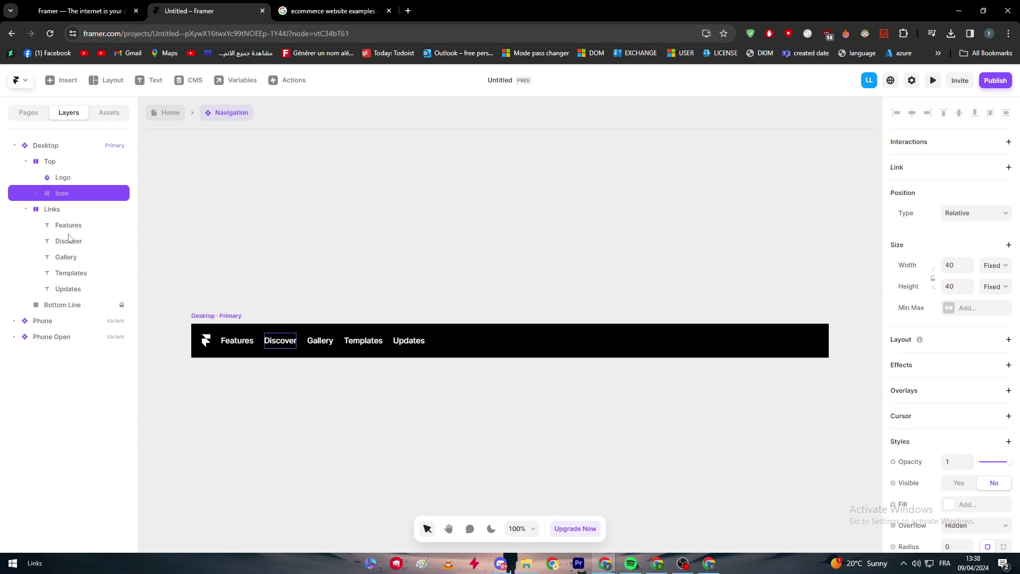
pyautogui.click(409, 340)
pyautogui.click(280, 341)
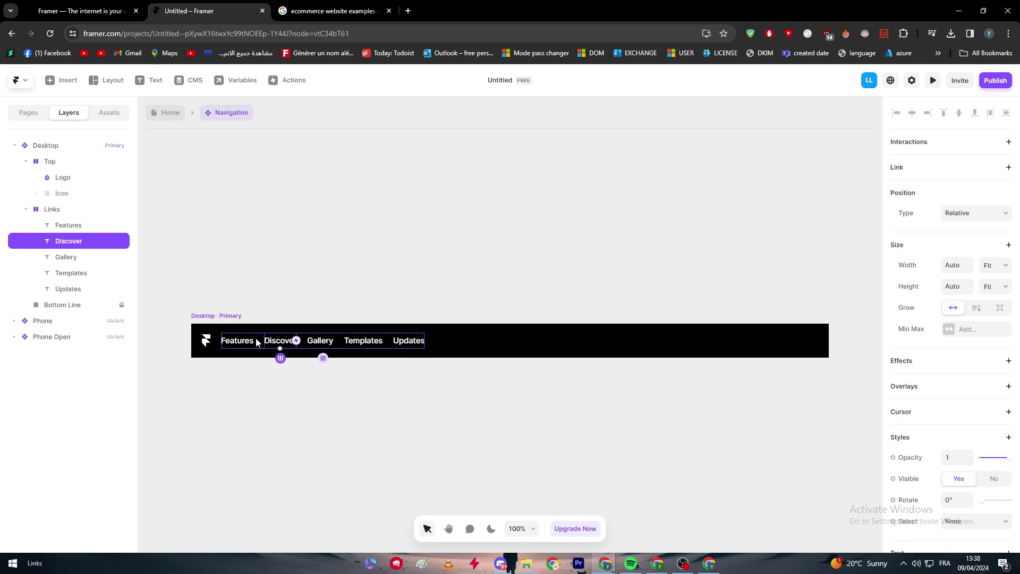
pyautogui.click(237, 340)
pyautogui.click(280, 340)
pyautogui.click(337, 342)
# - Rename the Features layer to Home and replace its link text in the navigation bar with "Home"
pyautogui.doubleClick(69, 227)
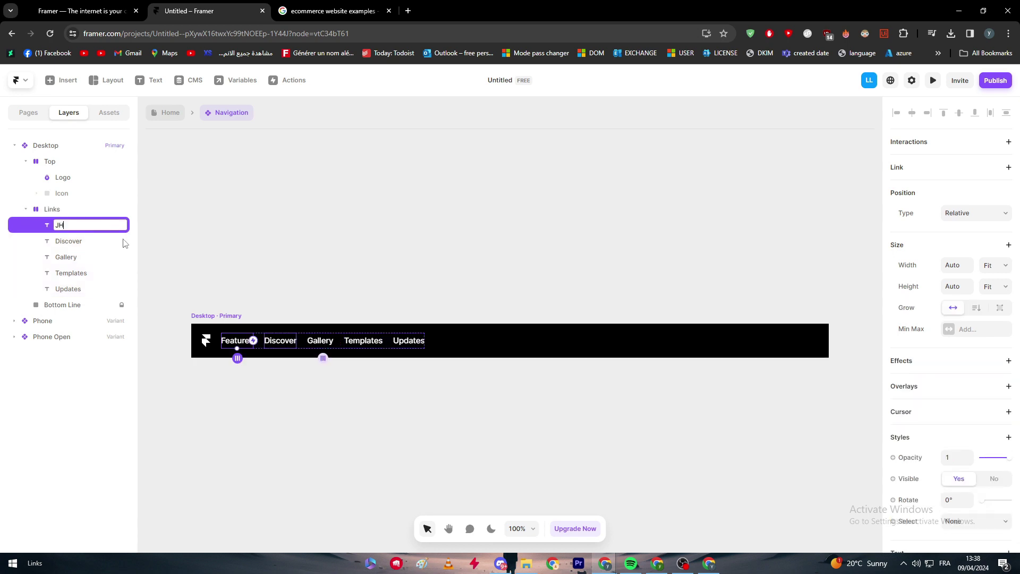
pyautogui.write('Home')
pyautogui.click(183, 240)
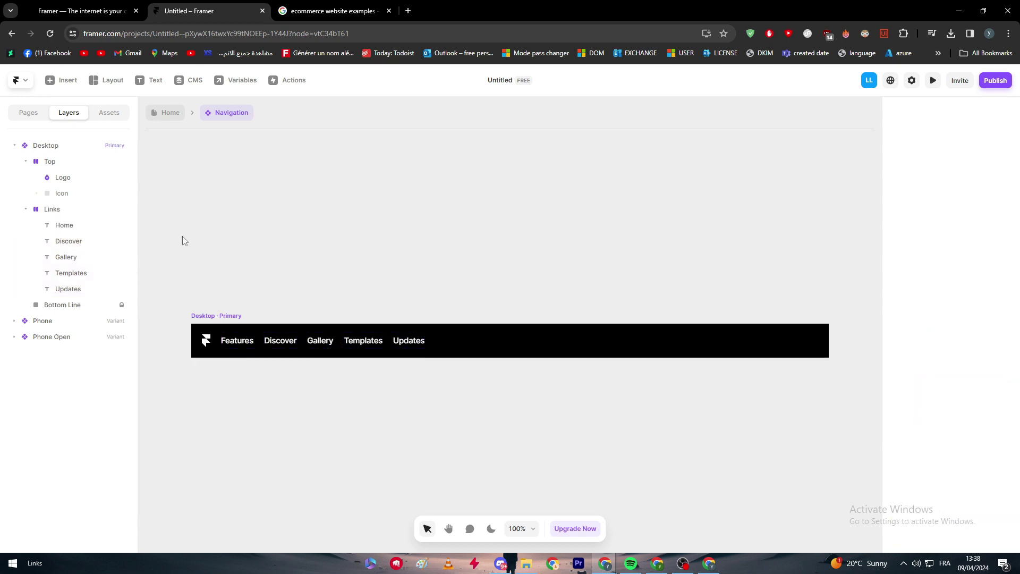
pyautogui.doubleClick(226, 342)
pyautogui.write('Home')
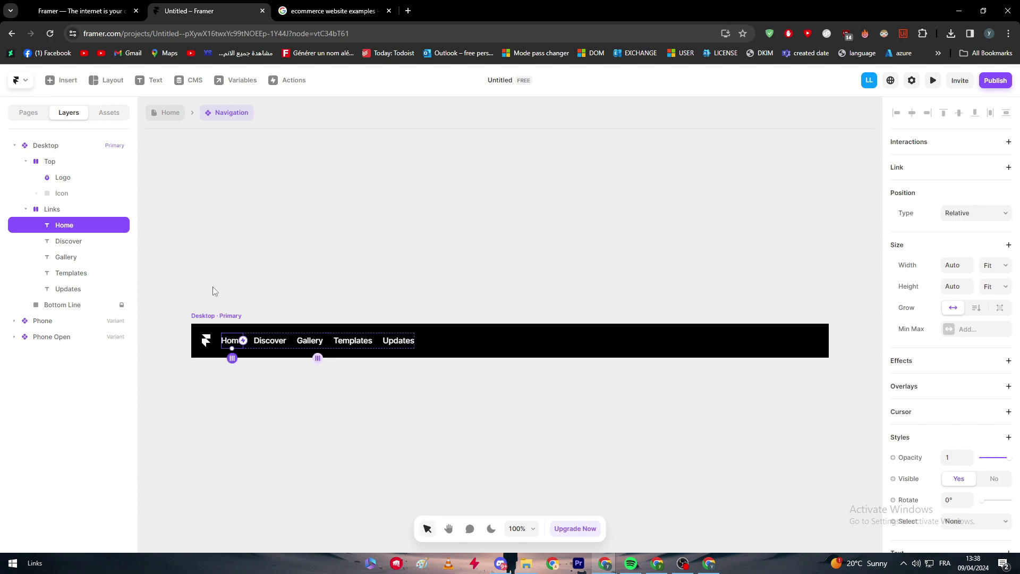
# - Change the Discover link's text in the navigation bar to "Products"
pyautogui.click(268, 346)
pyautogui.doubleClick(269, 346)
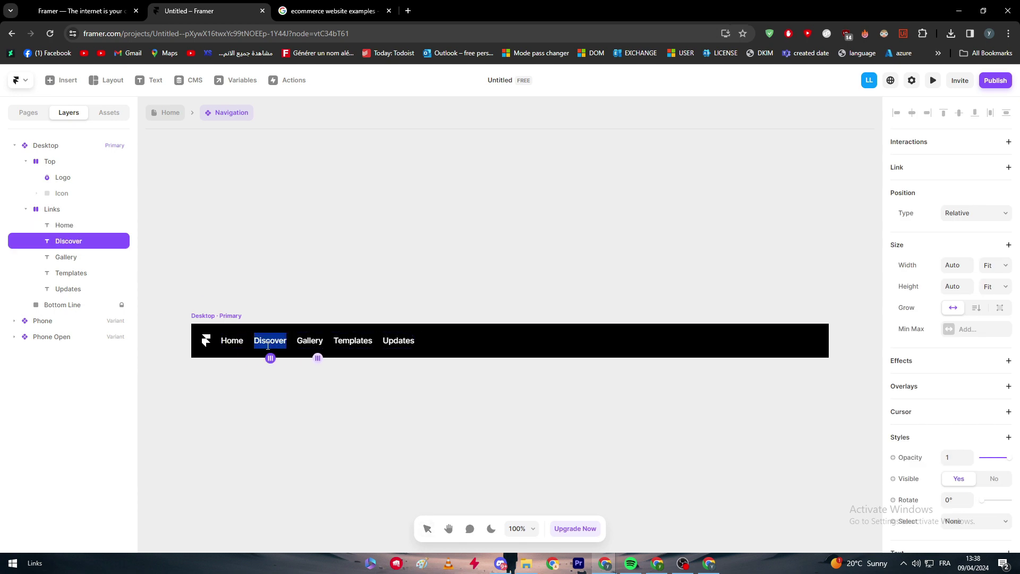
pyautogui.write('Pro')
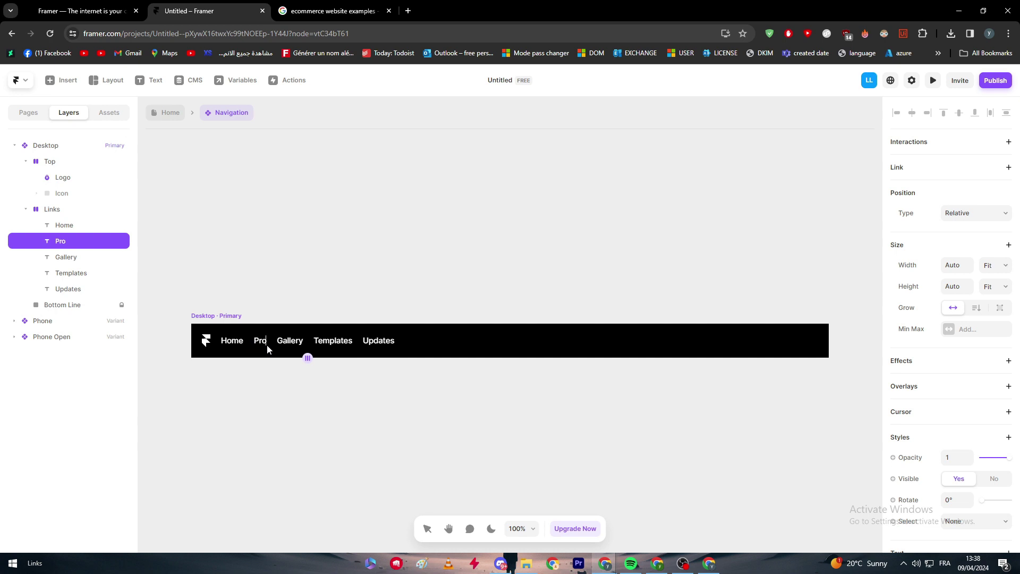
pyautogui.write('ducts')
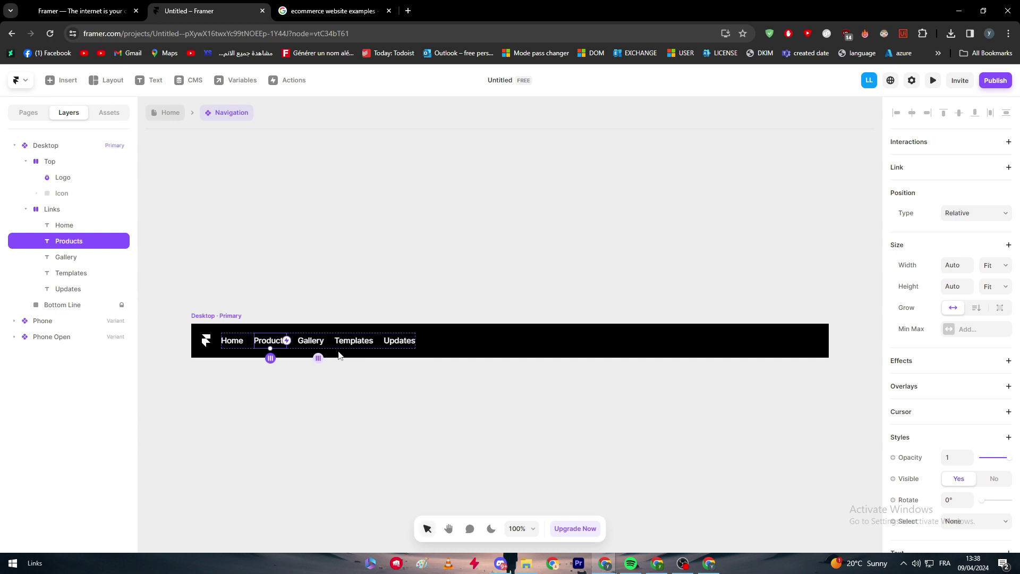
# - Change the Gallery link's text in the navigation bar to "About us"
pyautogui.click(313, 341)
pyautogui.doubleClick(317, 339)
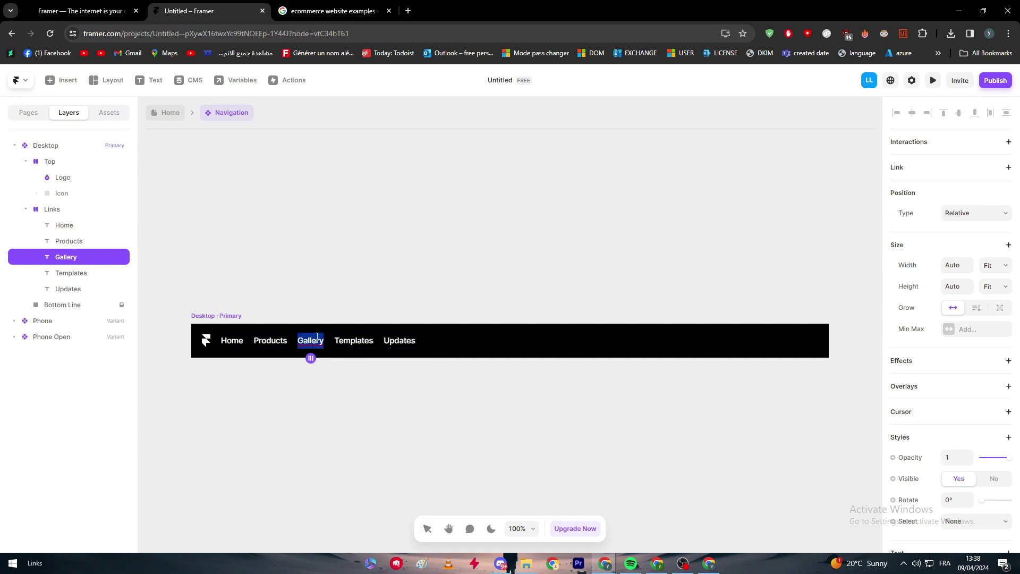
pyautogui.write('About us')
pyautogui.press('Escape')
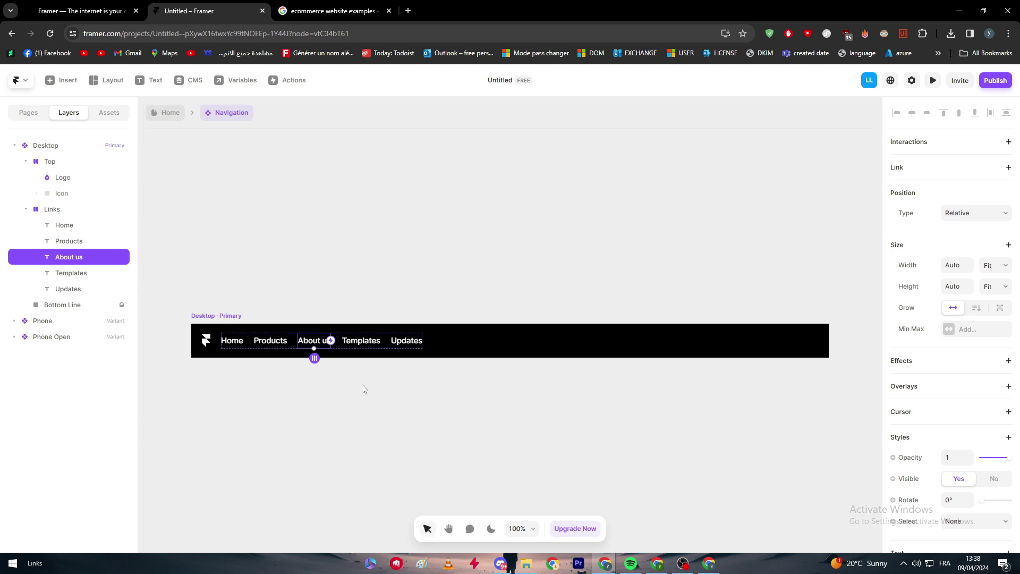
# - Change the Templates link's text in the navigation bar to "Contact us"
pyautogui.click(360, 341)
pyautogui.doubleClick(362, 340)
pyautogui.write('Conta')
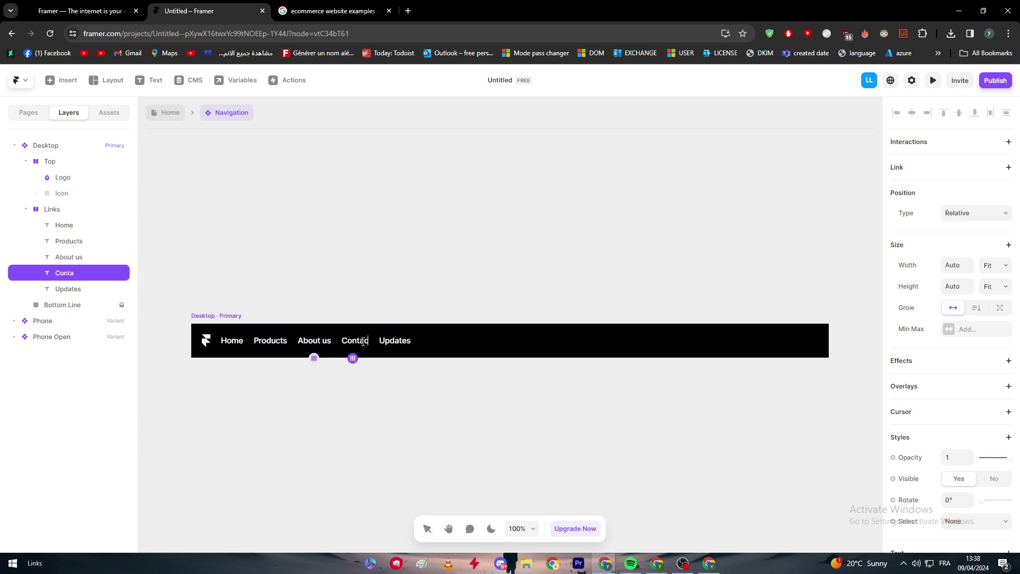
pyautogui.write('ct us')
pyautogui.press('Escape')
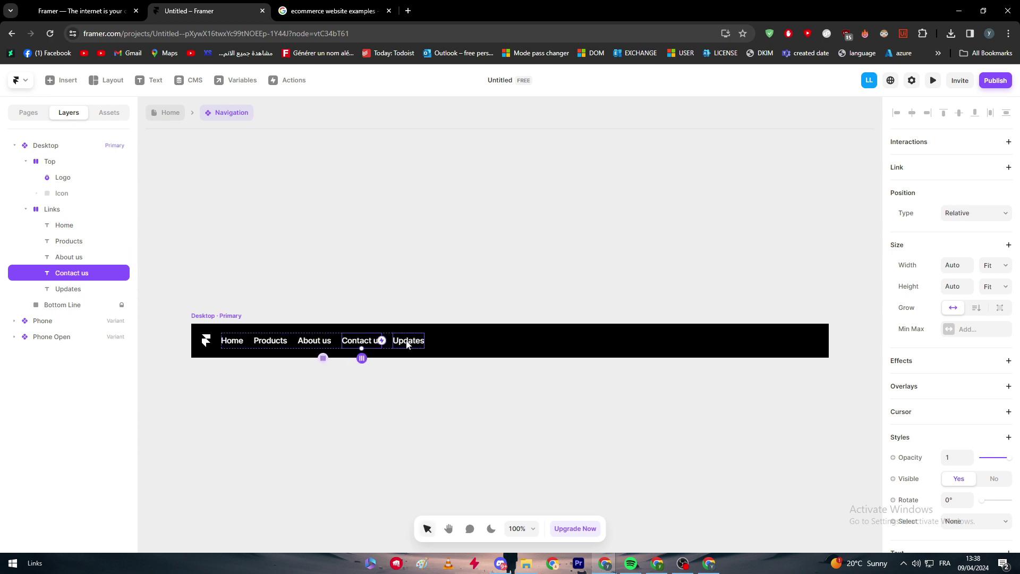
# - Change the Updates link's text in the navigation bar to "Privacy Policy" and return to the Home page
pyautogui.doubleClick(407, 341)
pyautogui.write('Privacy Policy')
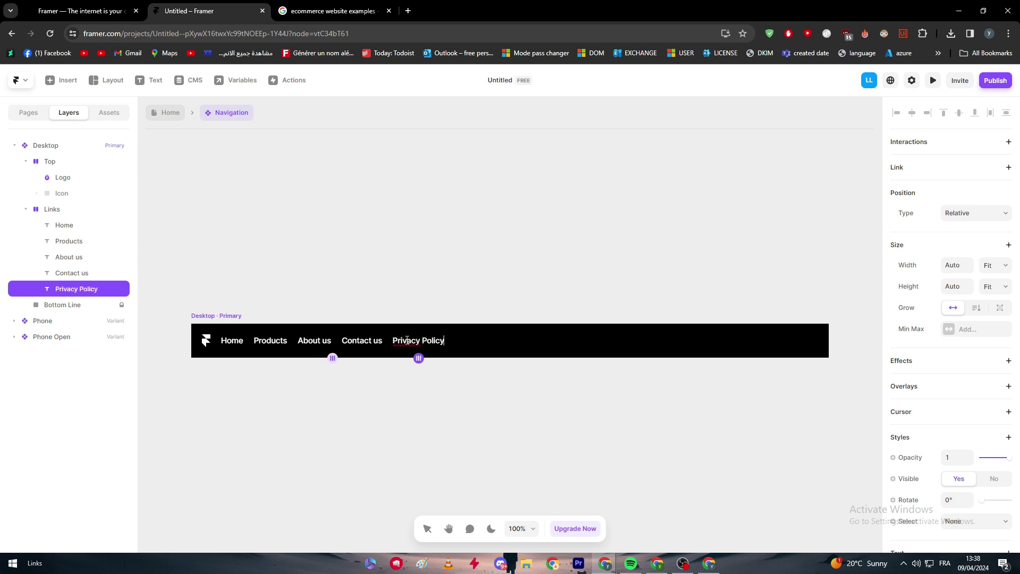
pyautogui.doubleClick(390, 390)
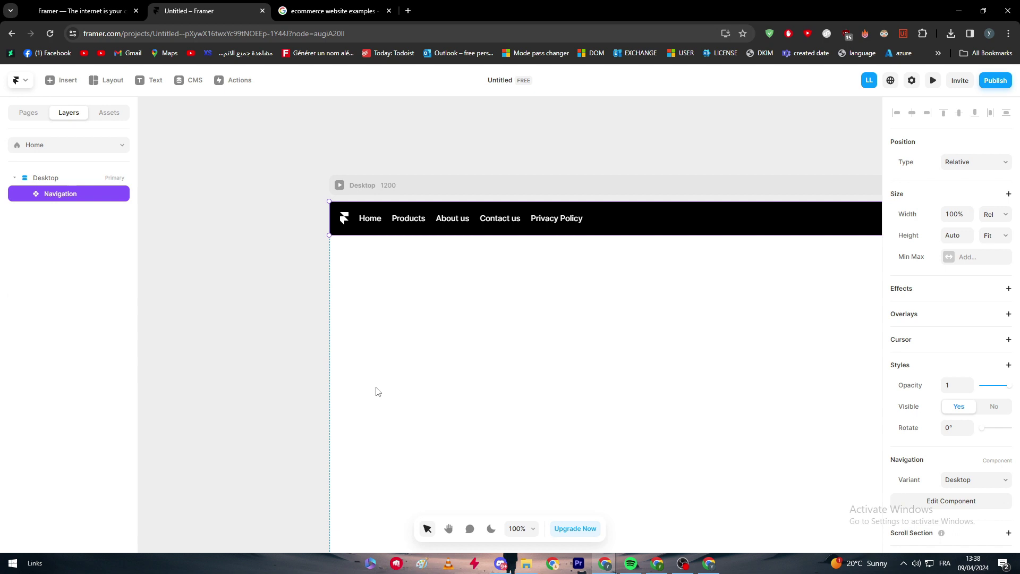
pyautogui.click(375, 387)
# - Reopen the navigation component and resize its logo to 25 by 23
pyautogui.click(345, 222)
pyautogui.doubleClick(350, 222)
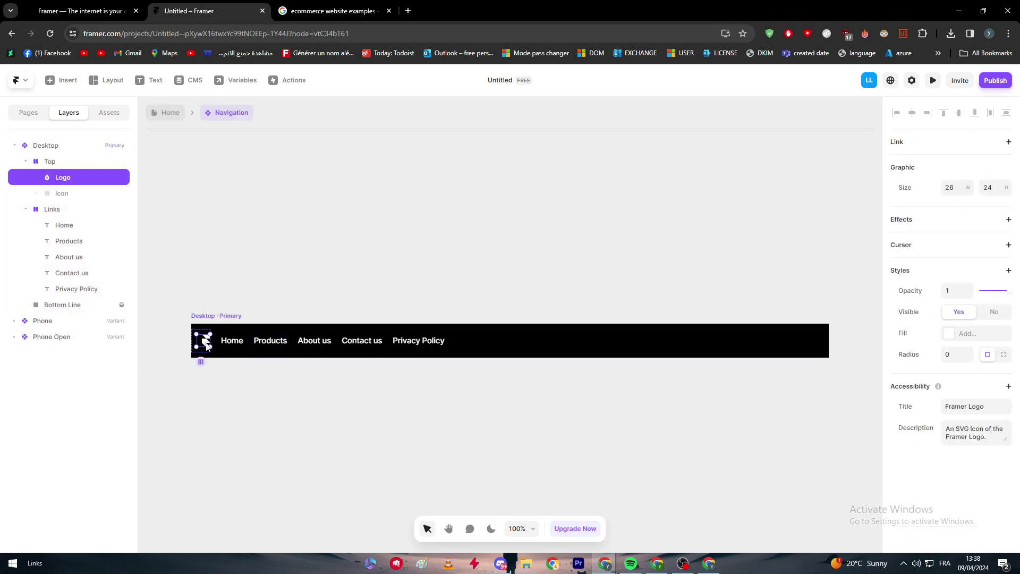
pyautogui.rightClick(203, 344)
pyautogui.click(200, 344)
pyautogui.moveTo(197, 343); pyautogui.dragTo(198, 343)
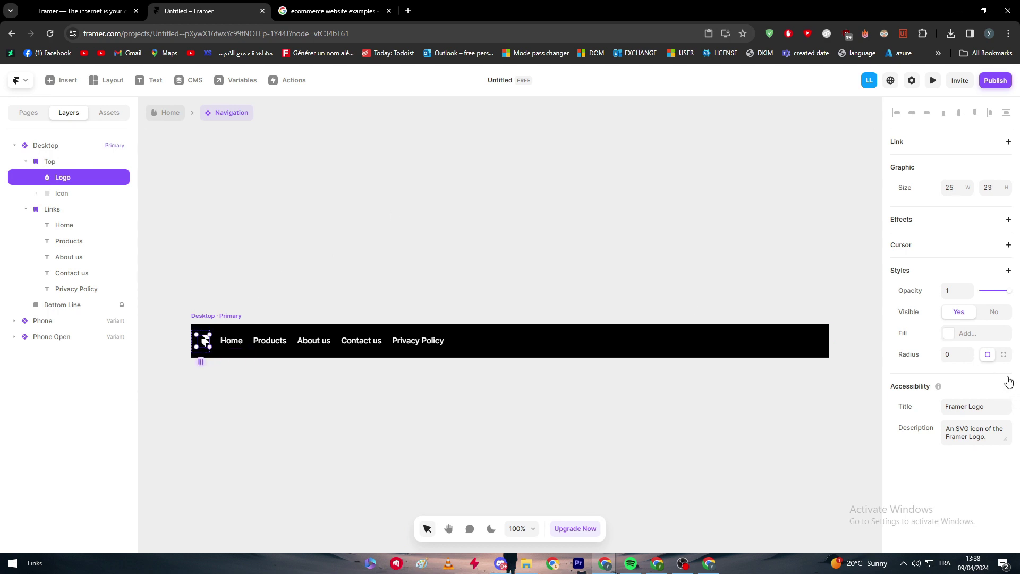
# - Expand the logo's link setting and review its available effect, cursor and accessibility options
pyautogui.click(1008, 142)
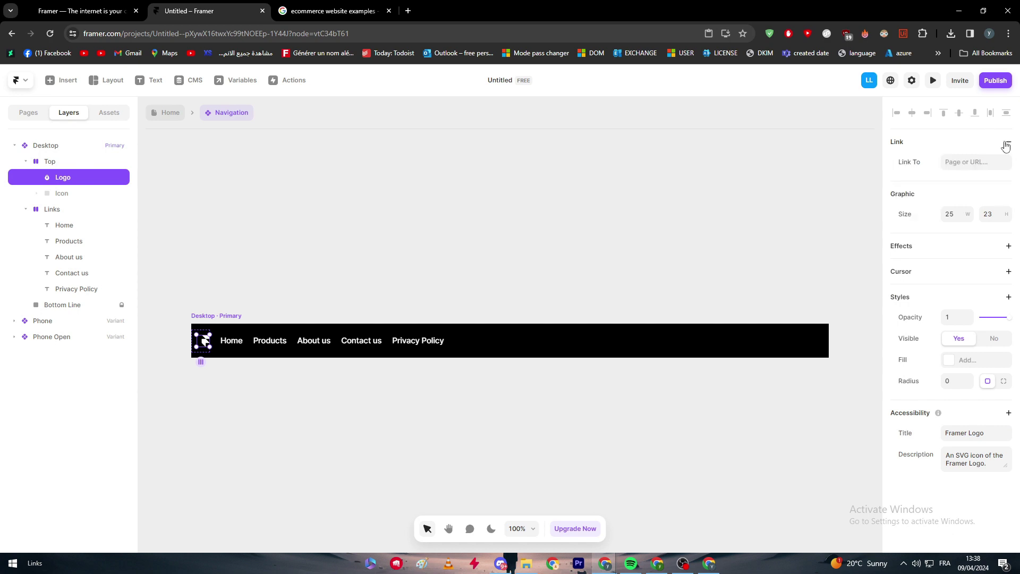
pyautogui.click(983, 247)
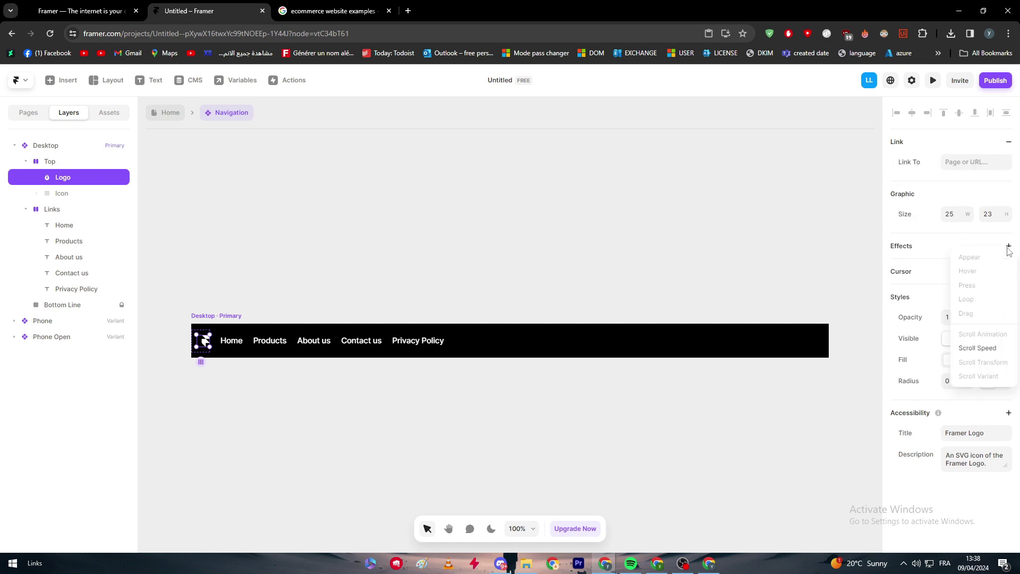
pyautogui.click(926, 268)
pyautogui.click(1005, 273)
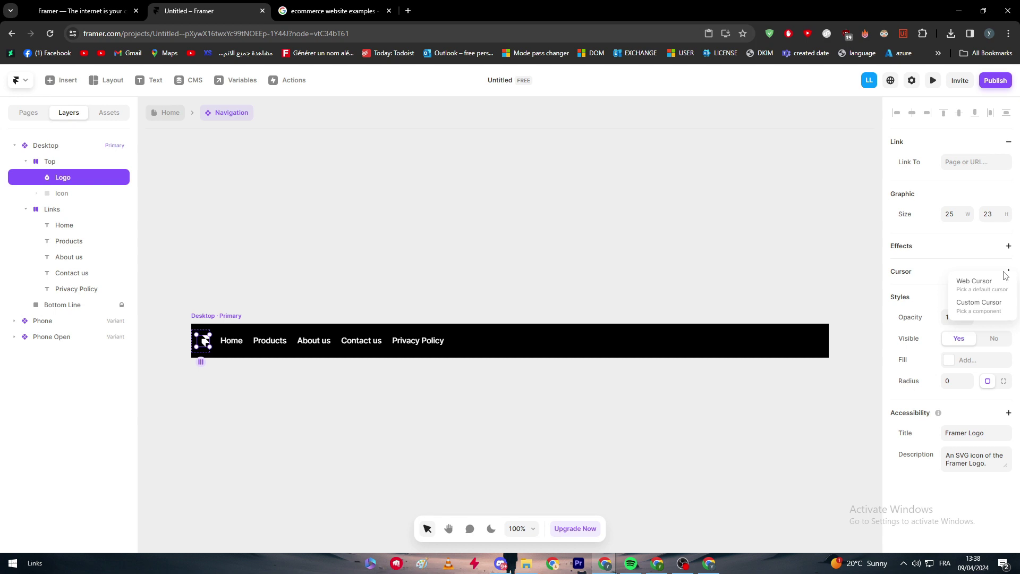
pyautogui.click(1006, 273)
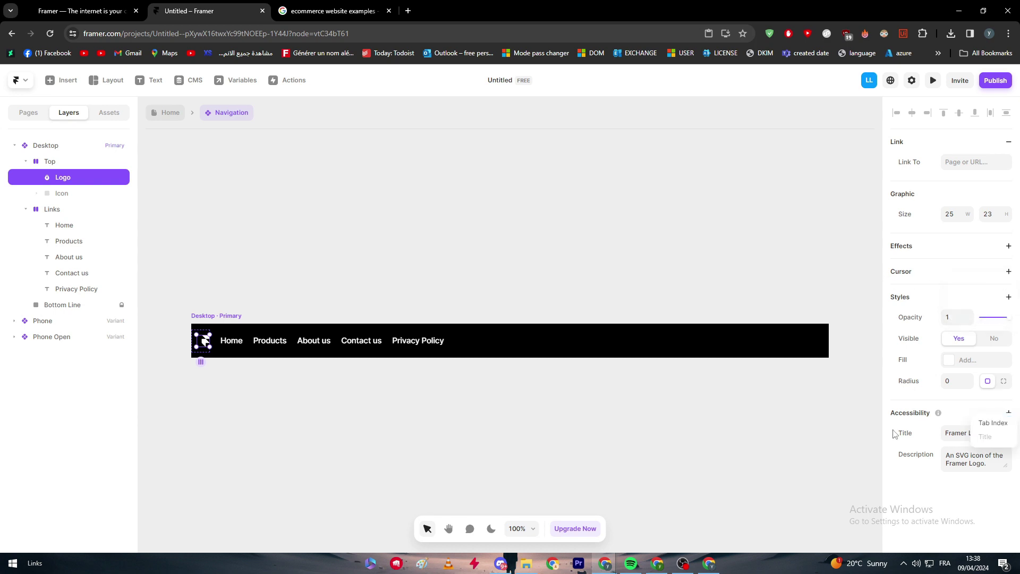
pyautogui.click(144, 248)
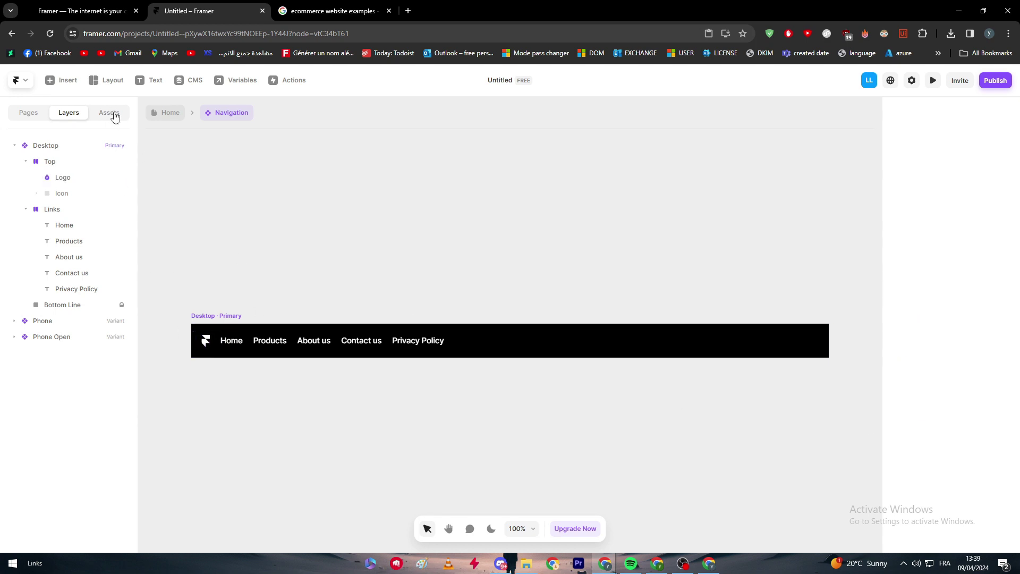
# - Return to the Home page, view the whole Desktop frame, and check the reference e-commerce layout in Google Images
pyautogui.click(165, 116)
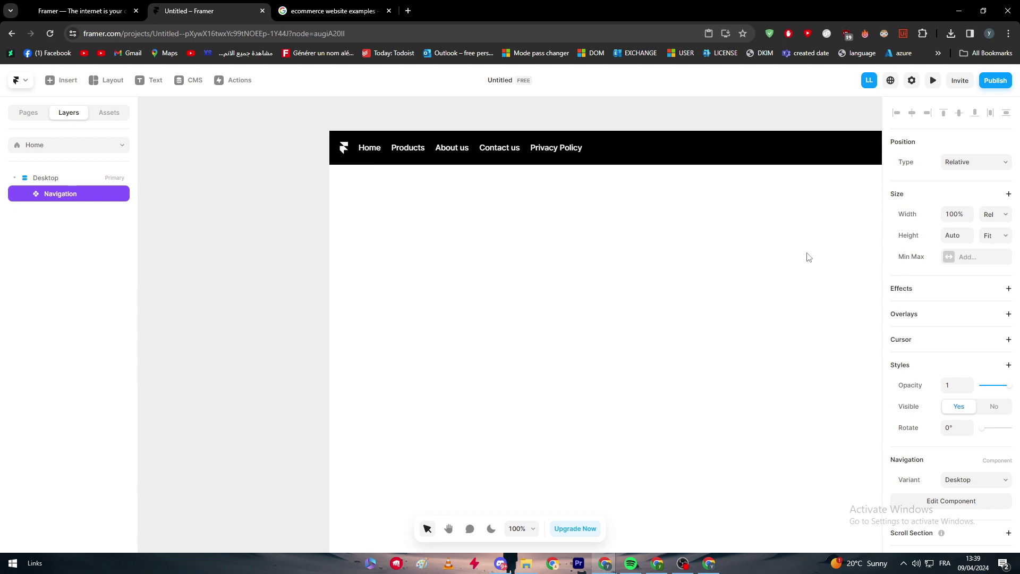
pyautogui.click(706, 123)
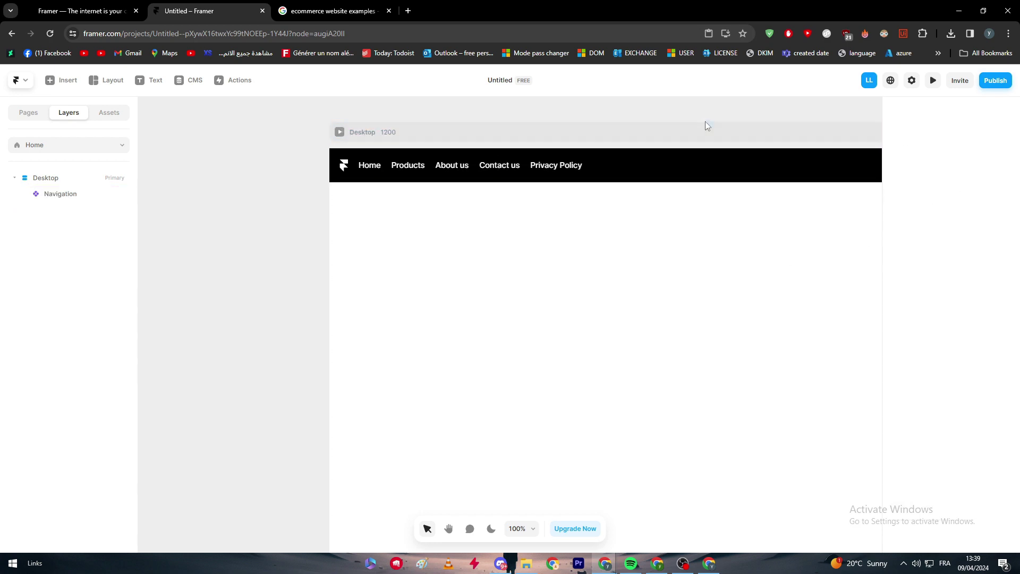
pyautogui.click(514, 533)
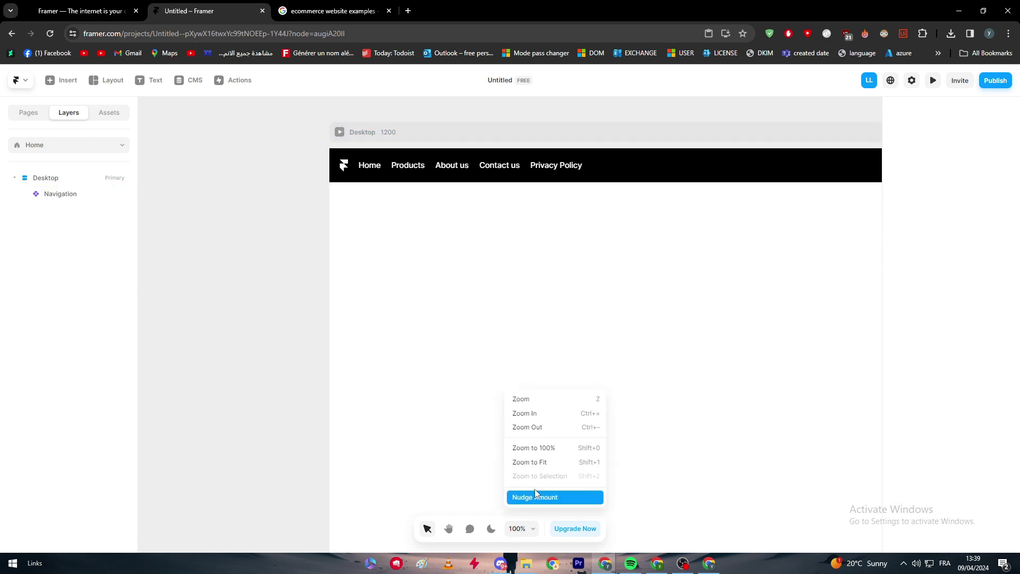
pyautogui.click(583, 427)
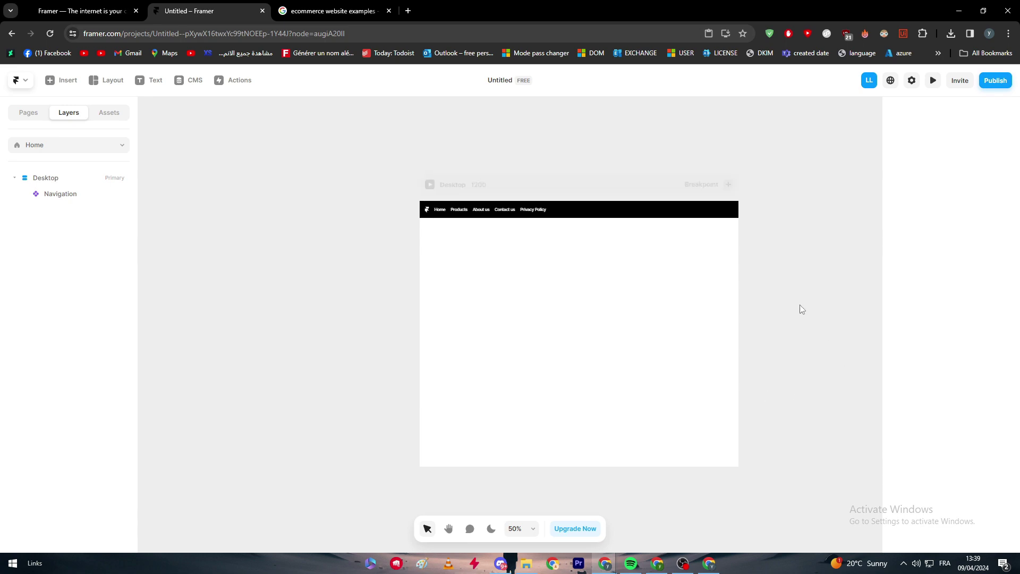
pyautogui.click(395, 5)
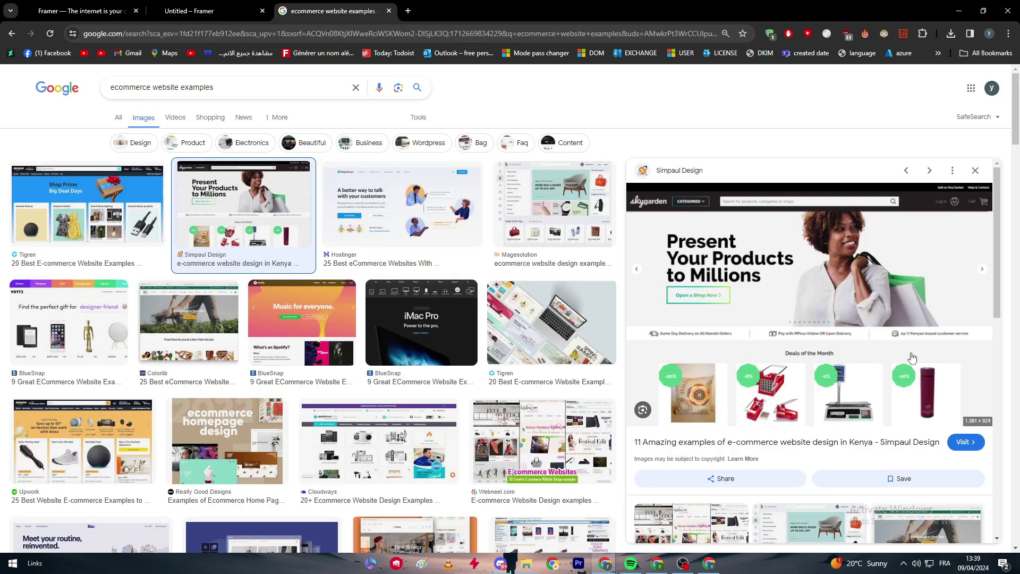
pyautogui.click(191, 10)
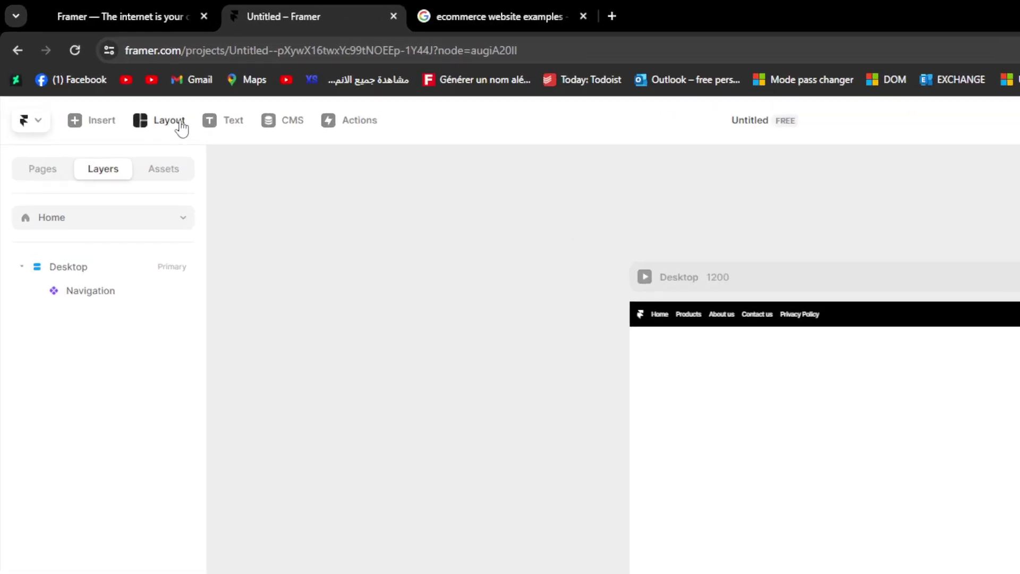
# - Draw a Rows layout that fills the blank area of the Desktop page below the navigation bar
pyautogui.click(121, 85)
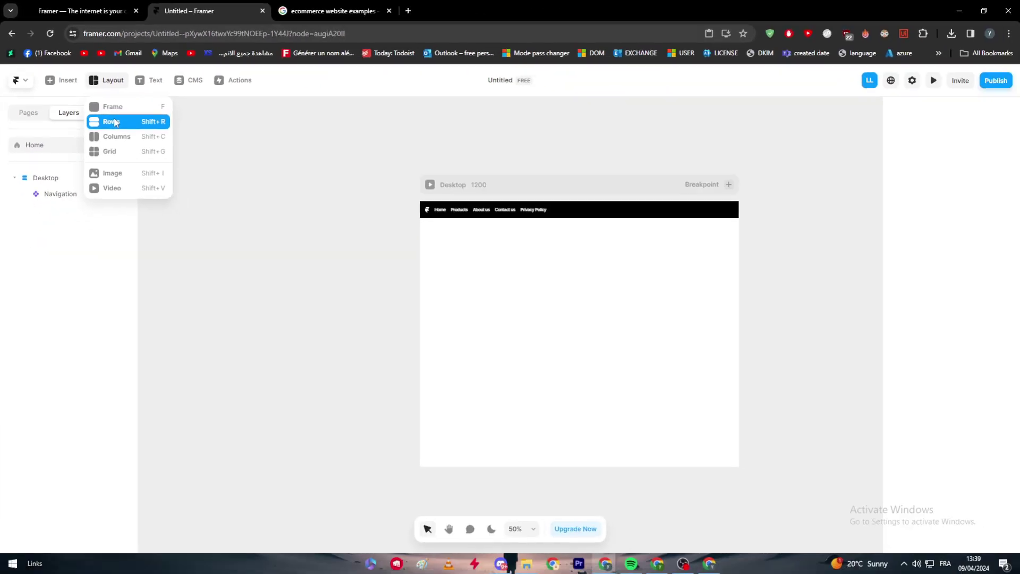
pyautogui.click(171, 182)
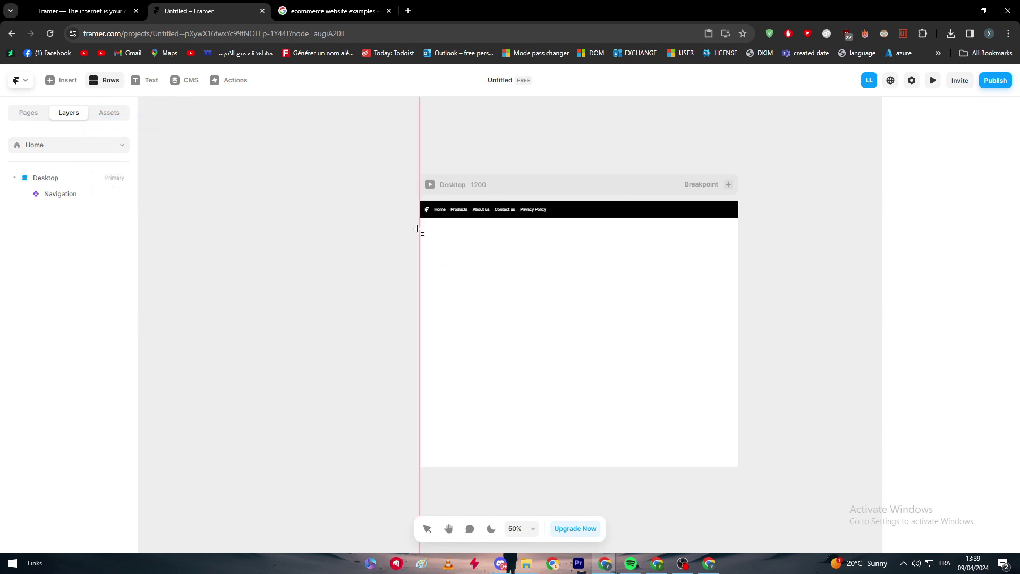
pyautogui.moveTo(422, 221); pyautogui.dragTo(737, 463)
pyautogui.click(334, 212)
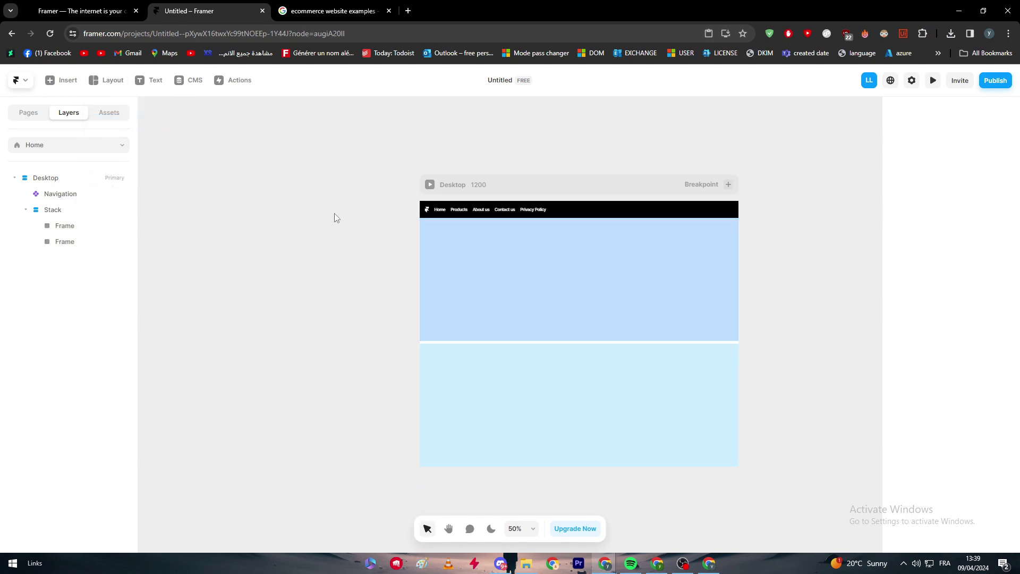
# - Examine the upper and lower row frames of the new stack
pyautogui.click(470, 246)
pyautogui.click(492, 377)
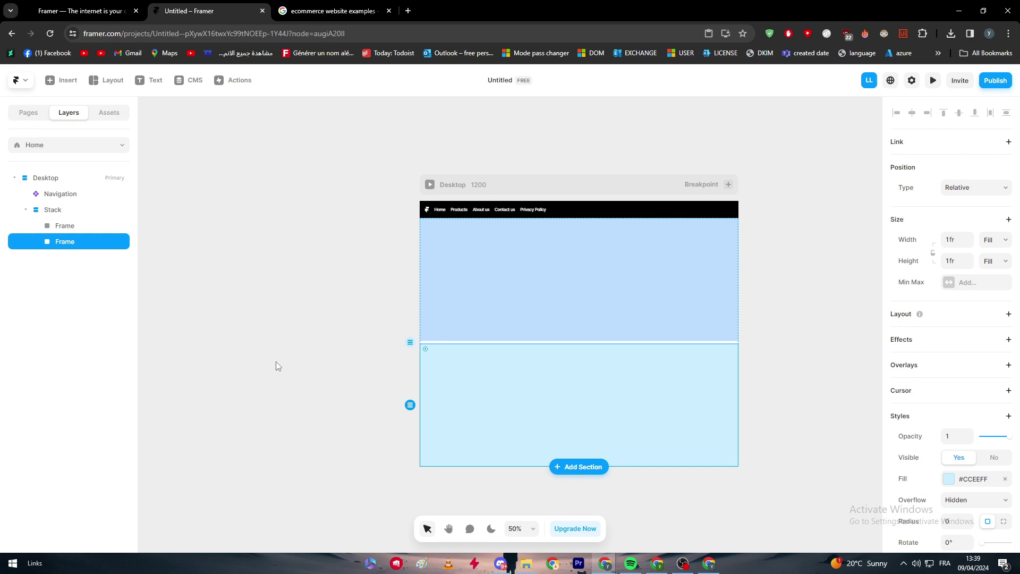
pyautogui.click(275, 361)
pyautogui.click(542, 273)
pyautogui.click(517, 386)
pyautogui.click(342, 308)
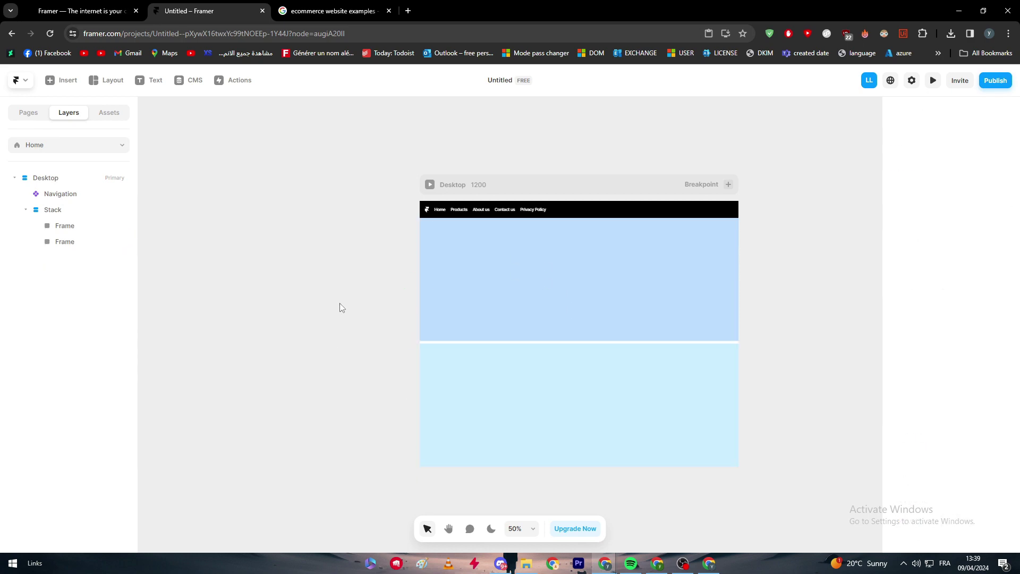
# - Switch to the Google Images tab and search for "guy shopping"
pyautogui.click(346, 10)
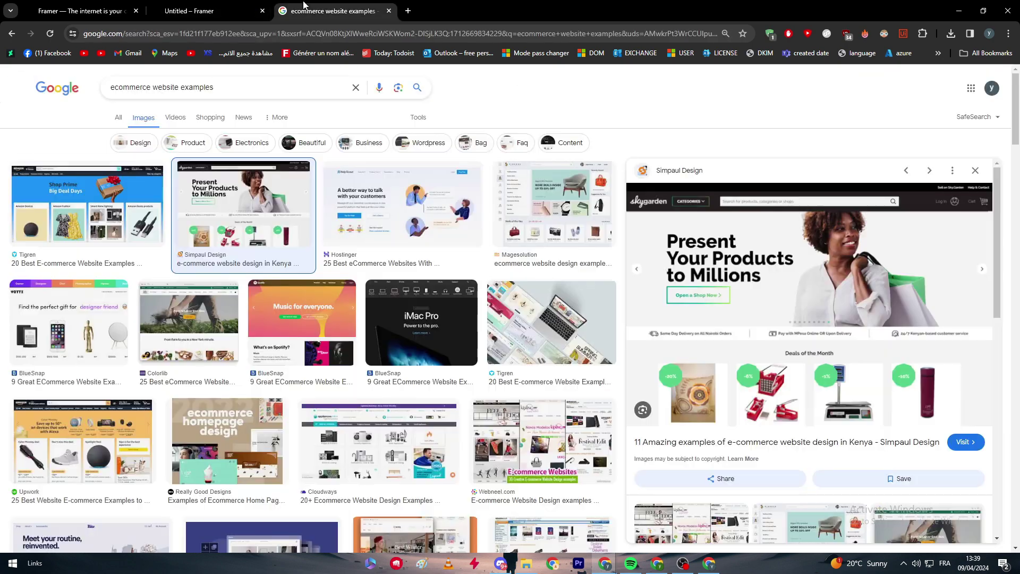
pyautogui.doubleClick(263, 83)
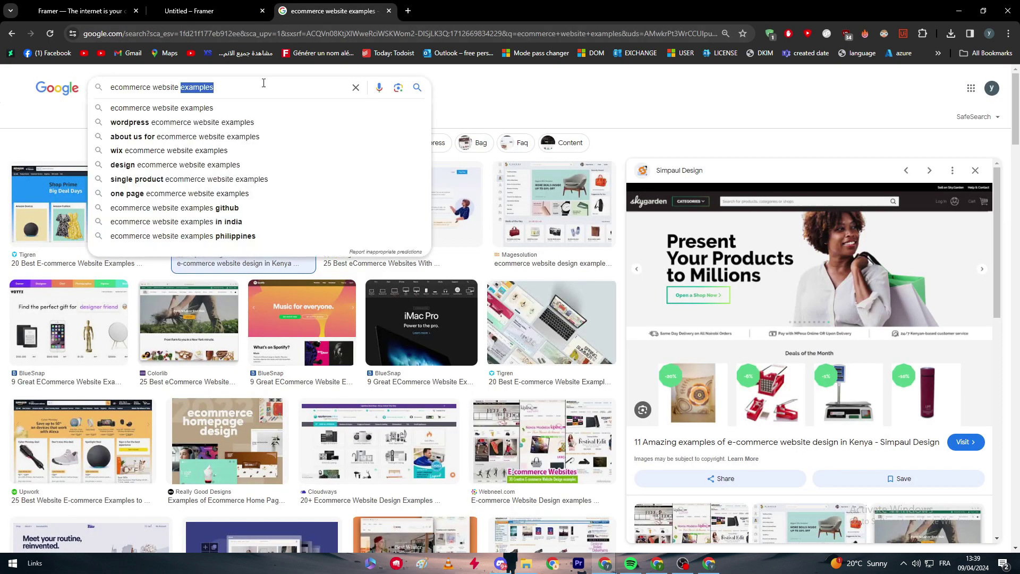
pyautogui.tripleClick(264, 83)
pyautogui.write('wo')
pyautogui.press('BackSpace')
pyautogui.press('BackSpace')
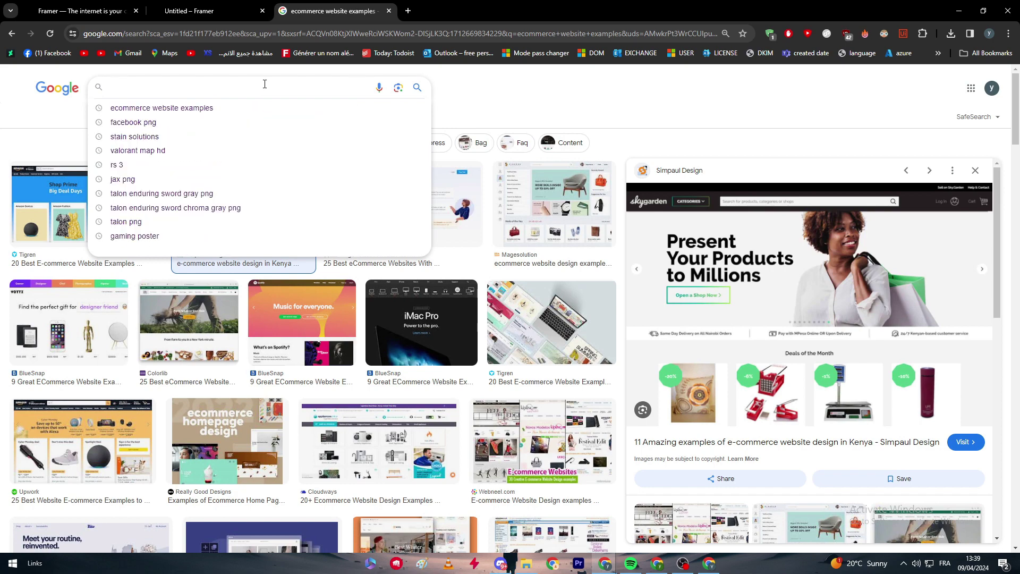
pyautogui.write('guy shopping')
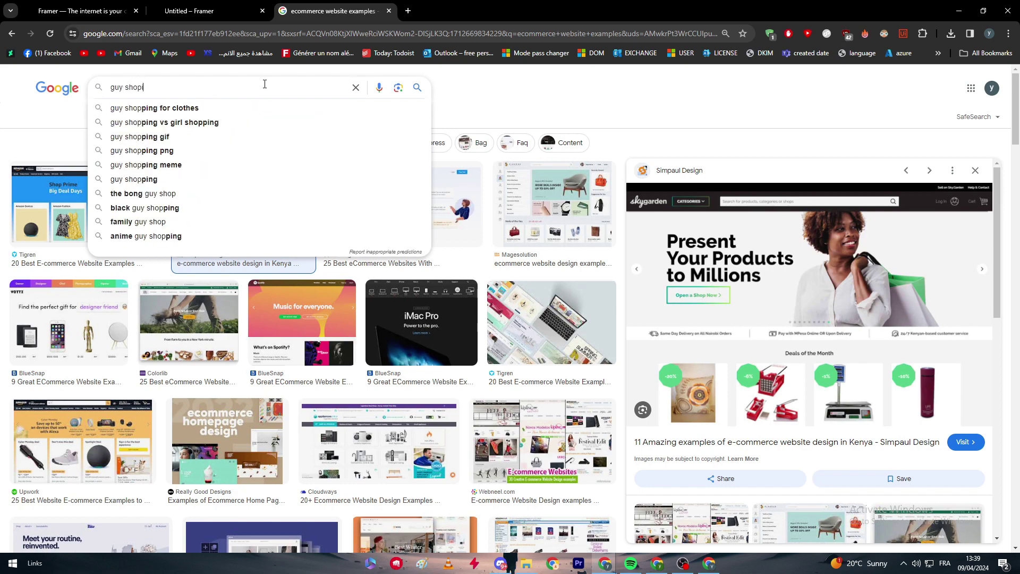
pyautogui.press('Return')
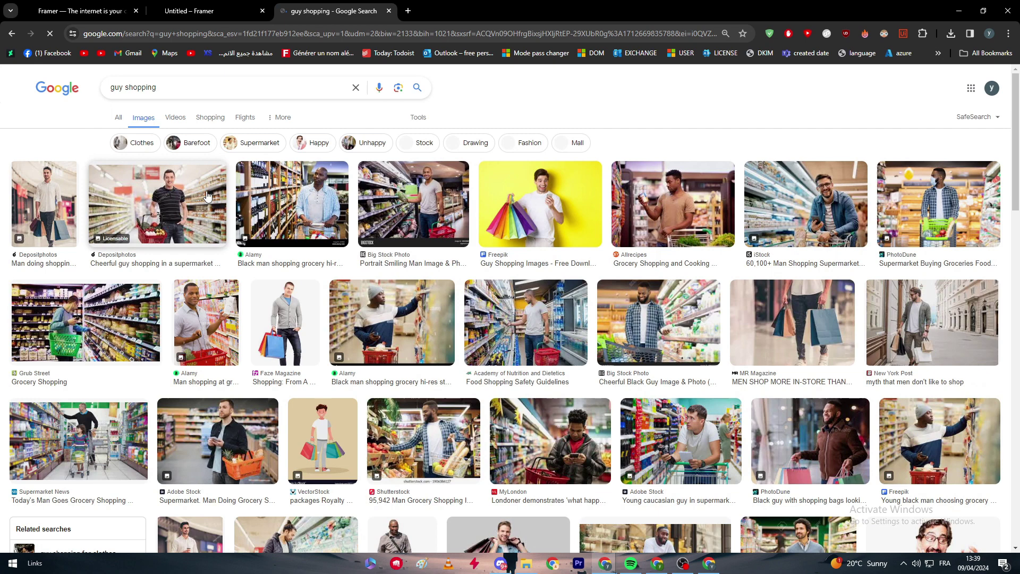
# - Refine the image search to "guy shopping png"
pyautogui.click(221, 92)
pyautogui.write('png')
pyautogui.press('Return')
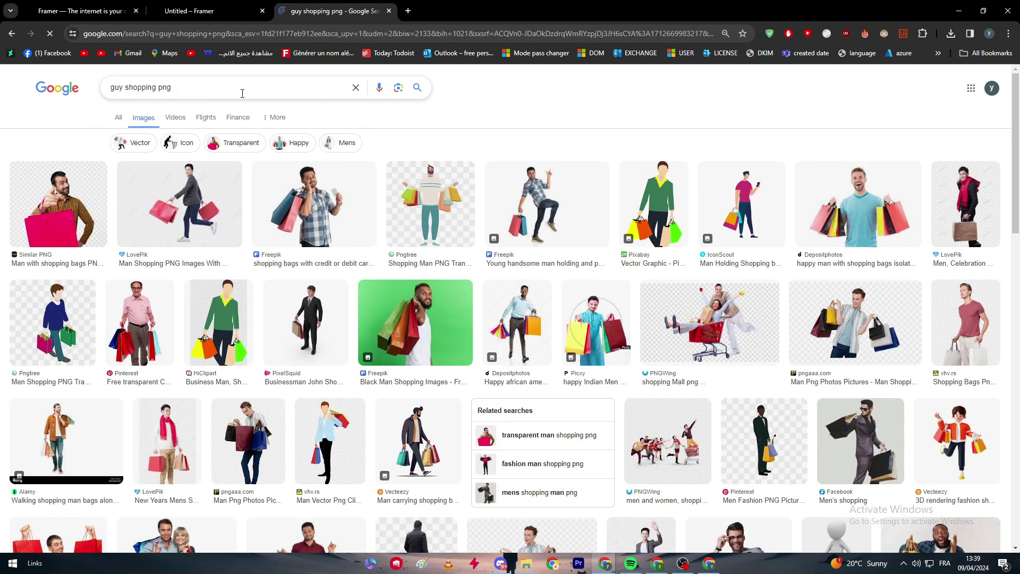
# - Browse the image results and preview several photos of men holding shopping bags to find a suitable picture
pyautogui.click(306, 218)
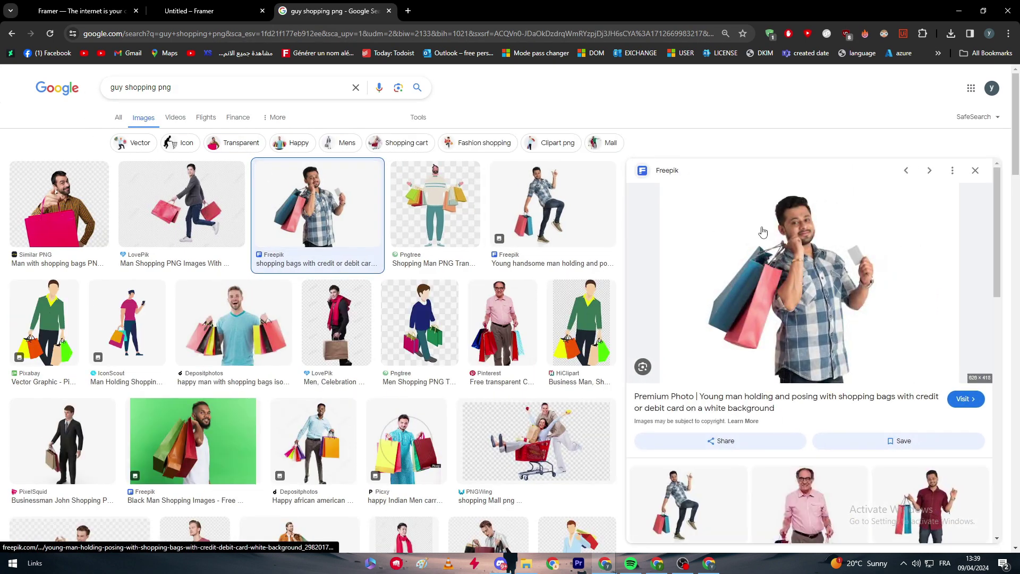
pyautogui.click(562, 236)
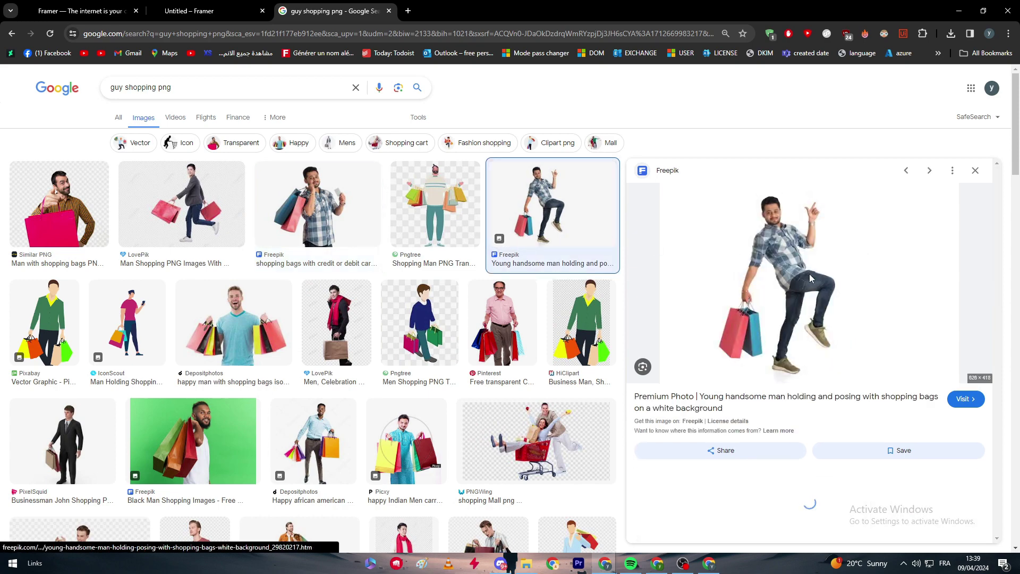
pyautogui.click(223, 340)
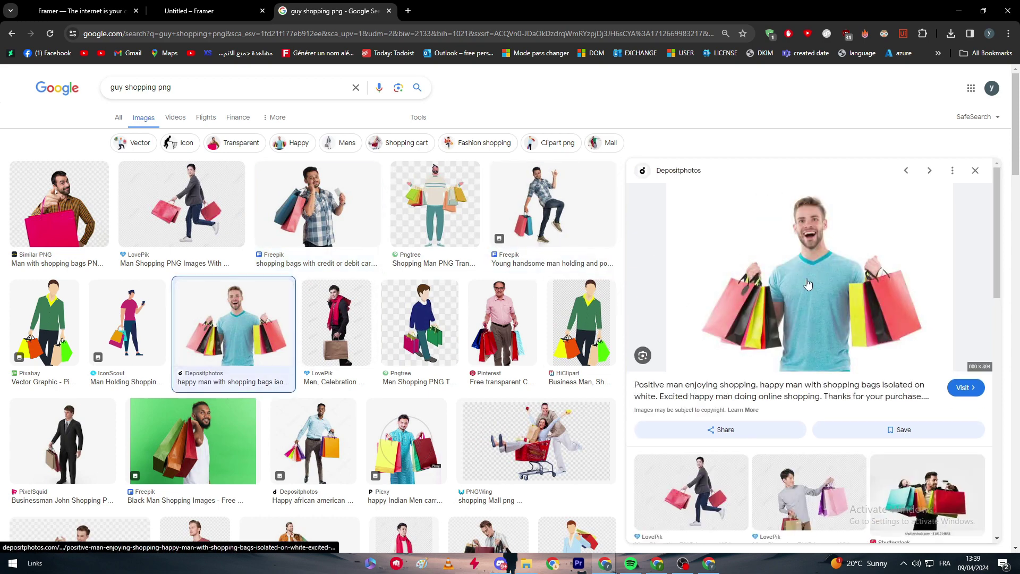
pyautogui.scroll(-4, 807, 284)
pyautogui.scroll(3, 806, 283)
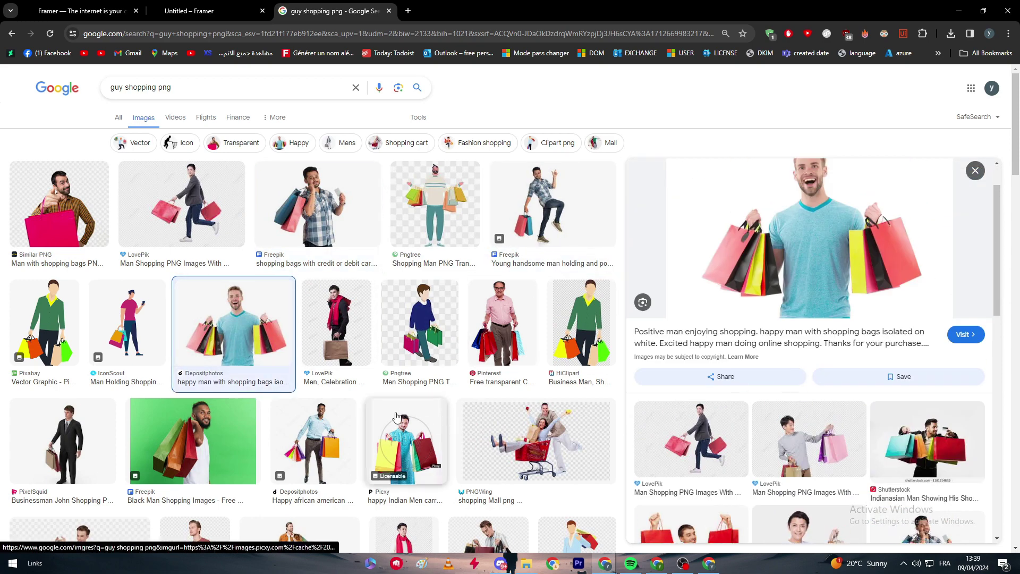
pyautogui.scroll(-1, 200, 461)
pyautogui.scroll(-10, 200, 461)
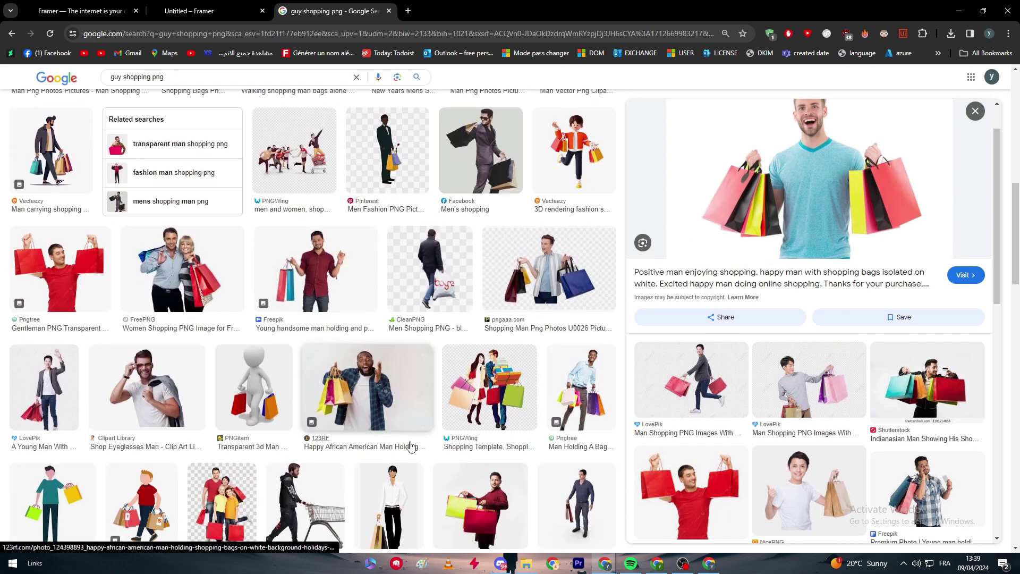
pyautogui.scroll(1, 411, 447)
pyautogui.scroll(1, 326, 345)
pyautogui.click(319, 366)
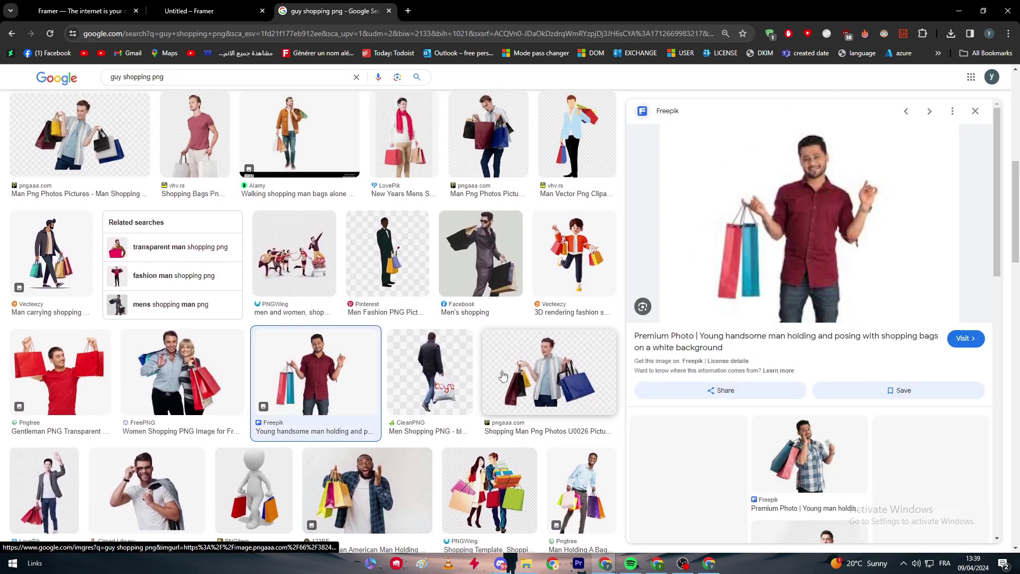
pyautogui.scroll(2, 523, 377)
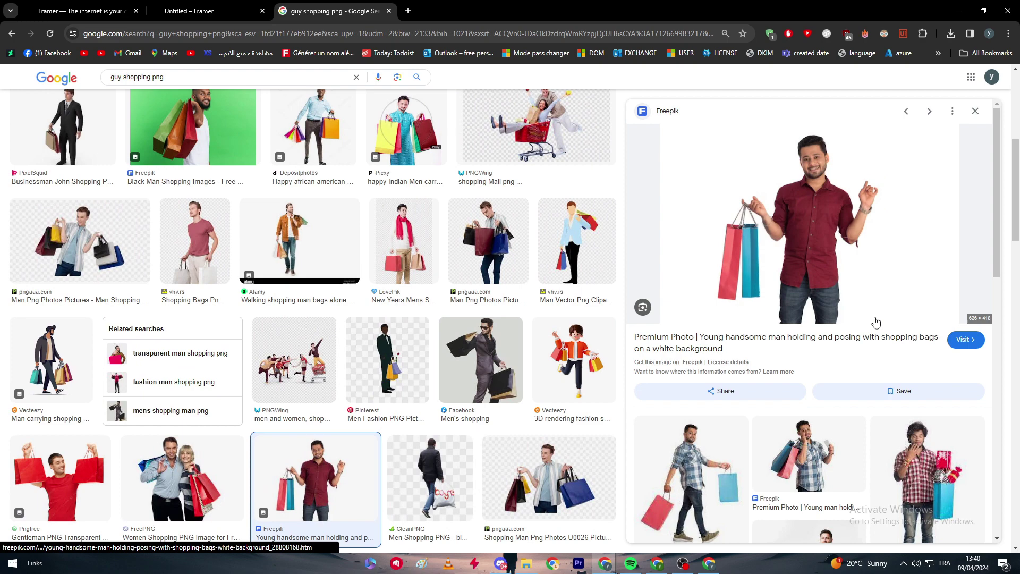
# - Open the Freepik page of the man with shopping bags and a card, and return to the image results
pyautogui.click(805, 459)
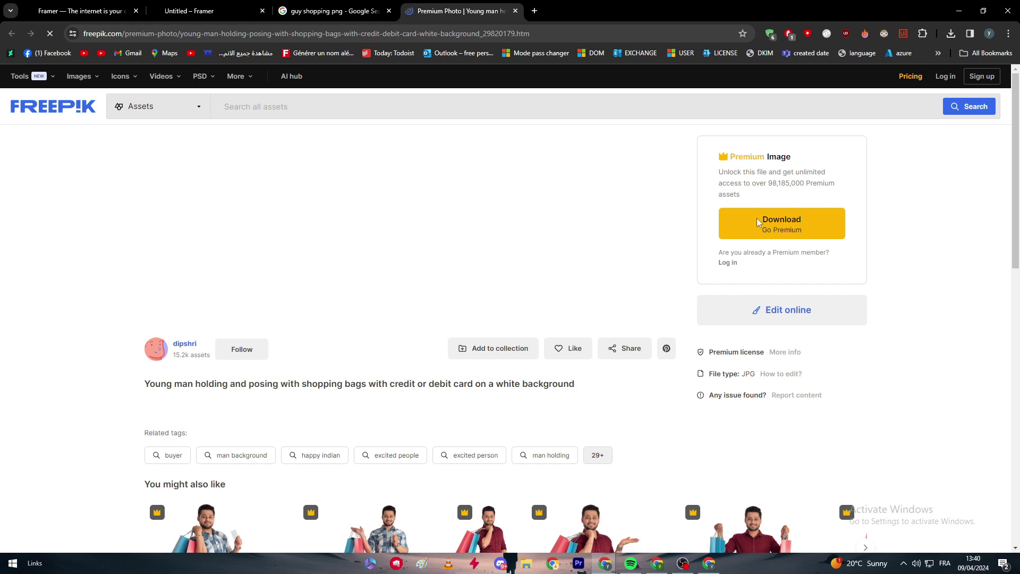
pyautogui.click(363, 4)
pyautogui.scroll(6, 405, 249)
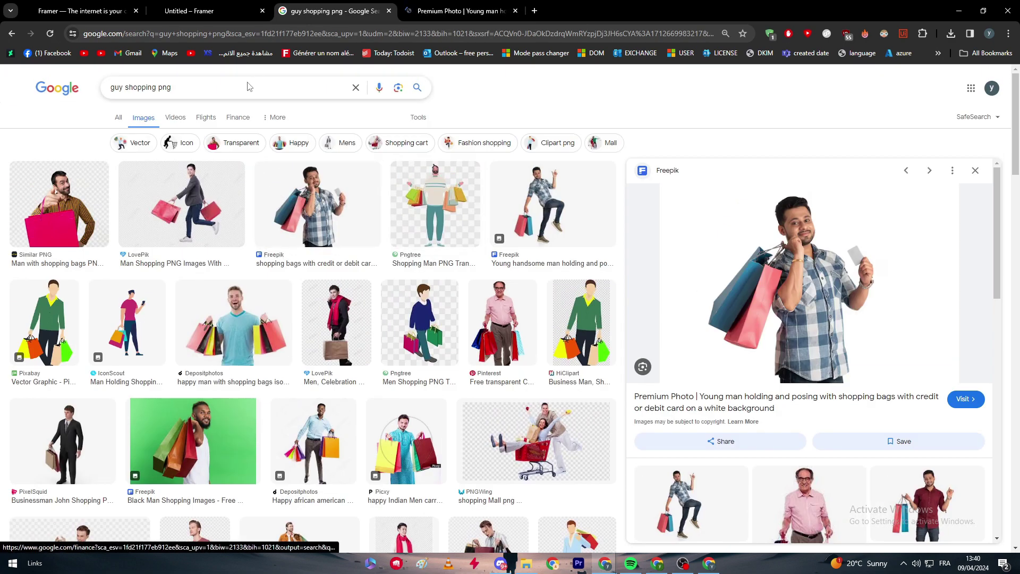
# - Download the free "Man with shopping bags PNG" image from SimilarPNG and return to the Framer project
pyautogui.click(57, 207)
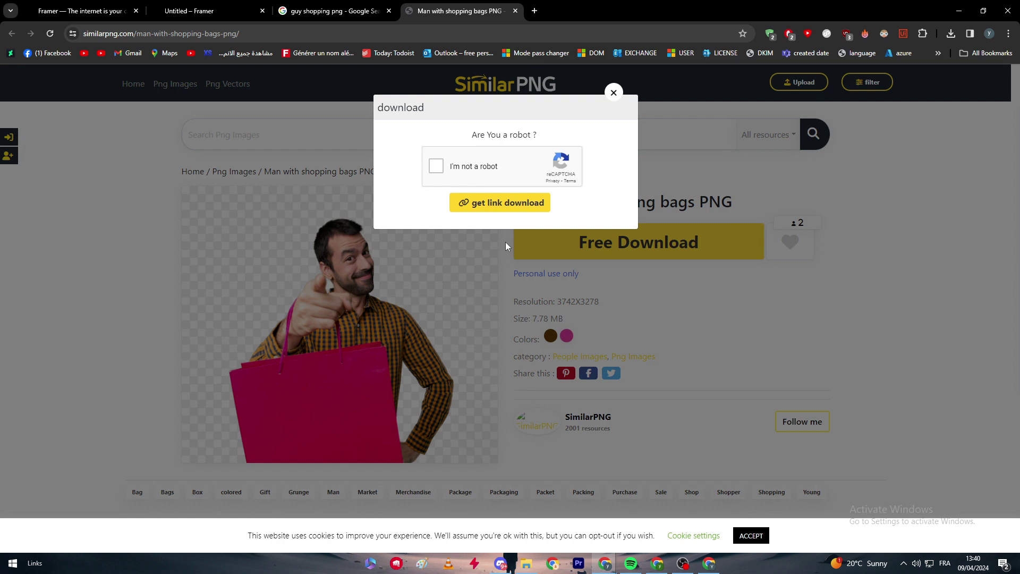
pyautogui.click(528, 204)
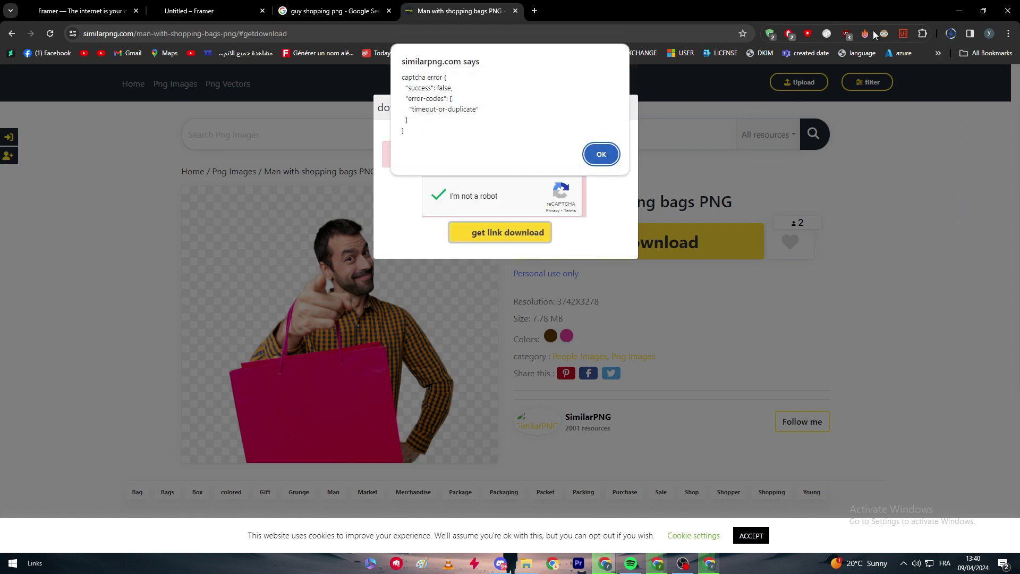
pyautogui.click(207, 10)
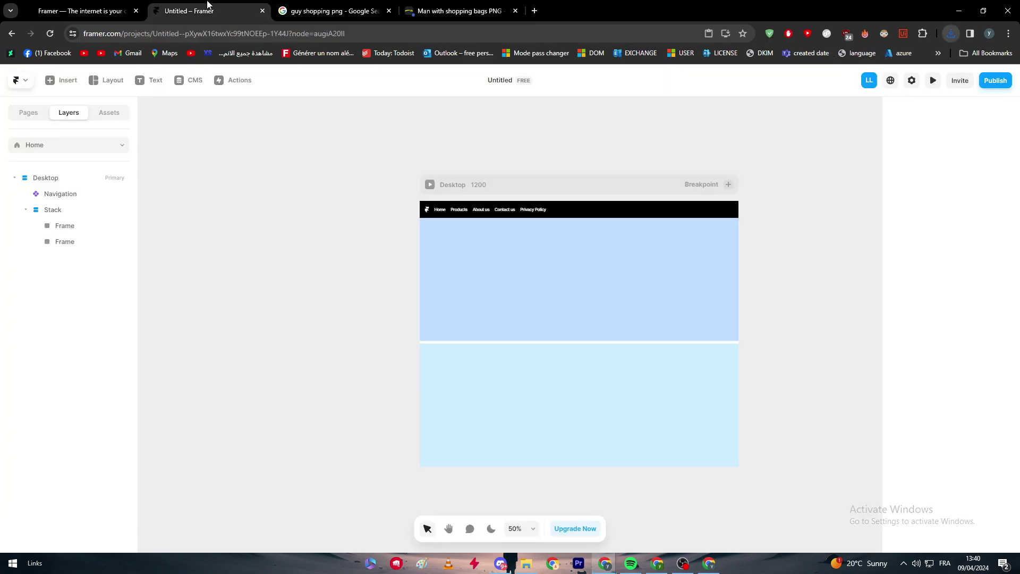
# - Try to place the downloaded man-with-shopping-bags-png.png in the upper row frame, declining the Pro upgrade offer
pyautogui.click(544, 316)
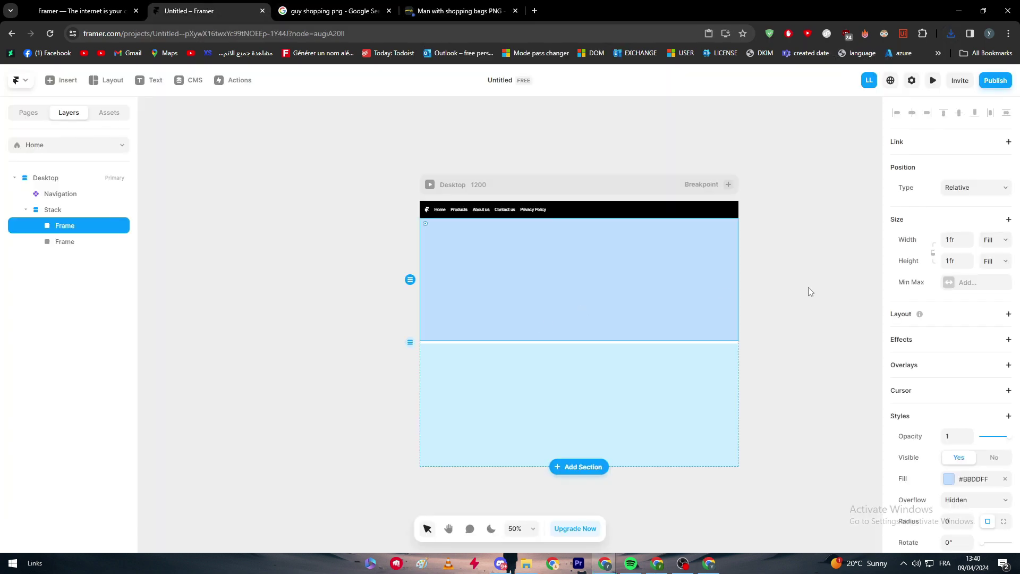
pyautogui.click(949, 33)
pyautogui.moveTo(875, 80); pyautogui.dragTo(684, 273)
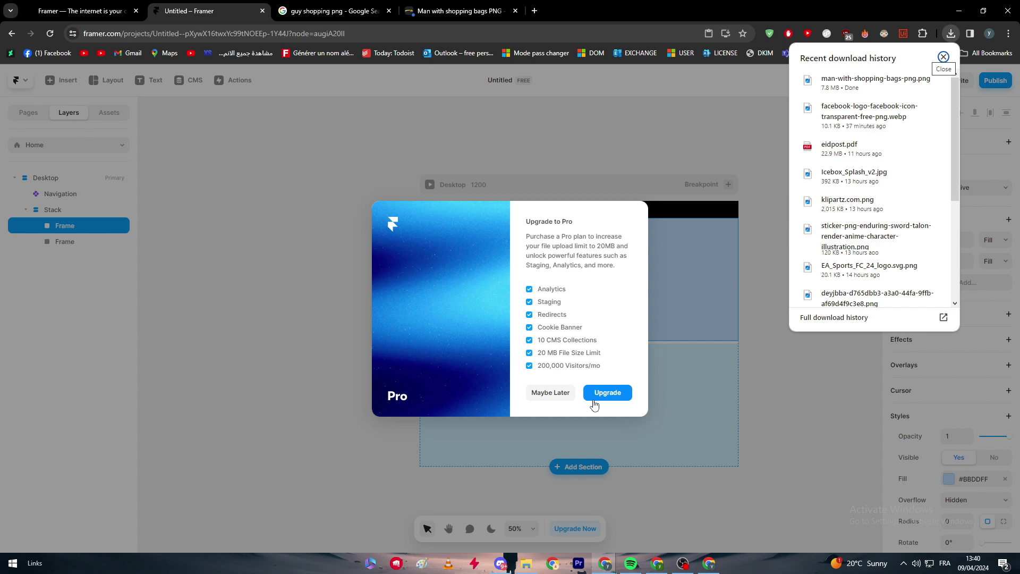
pyautogui.click(540, 229)
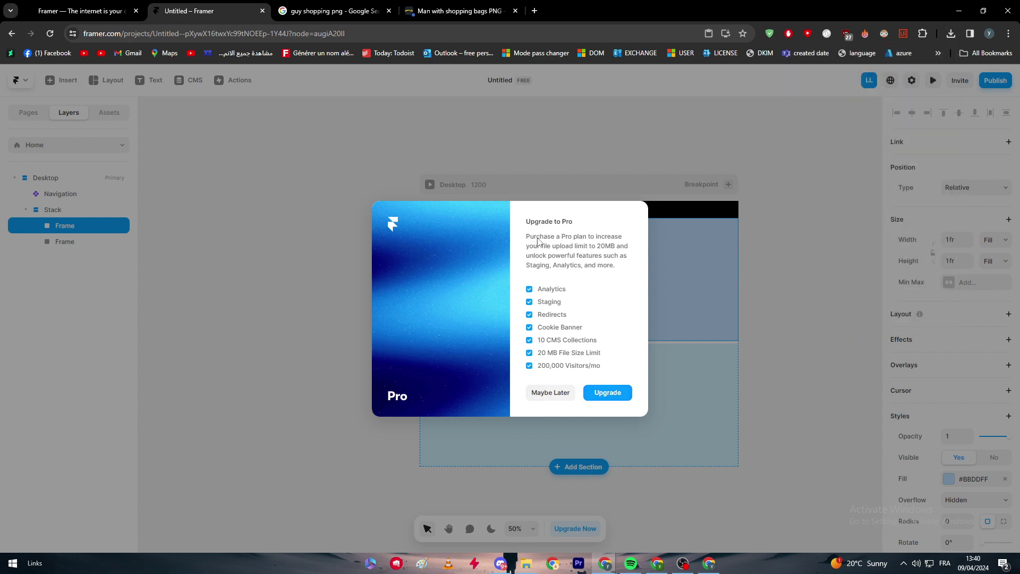
pyautogui.click(546, 397)
pyautogui.click(950, 33)
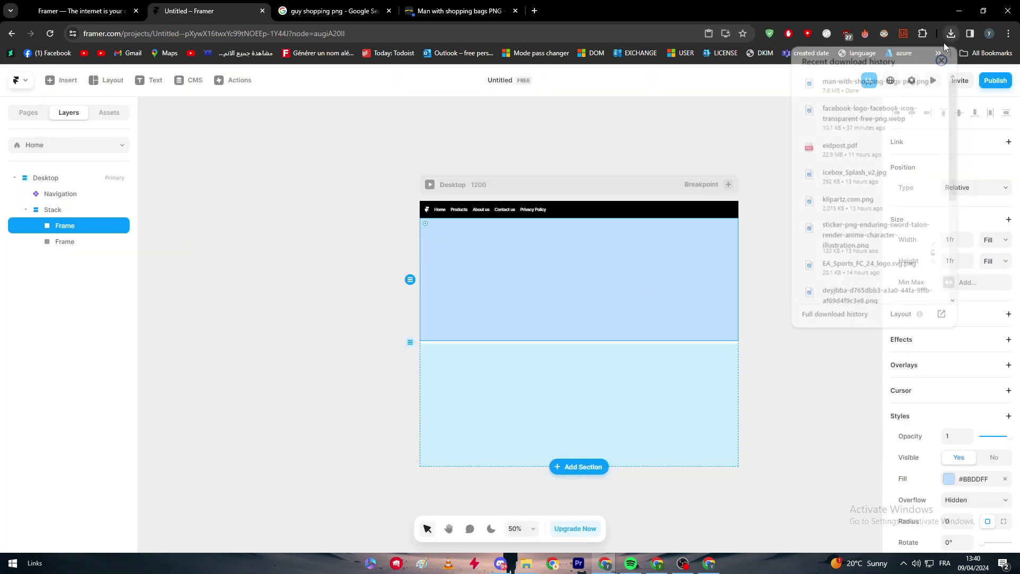
pyautogui.moveTo(850, 82); pyautogui.dragTo(623, 266)
pyautogui.click(343, 291)
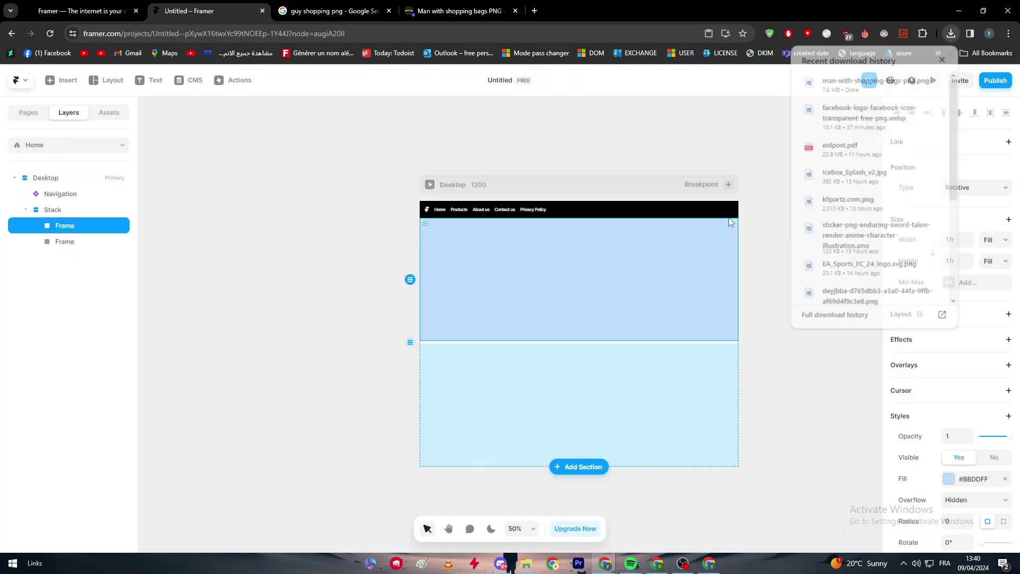
pyautogui.click(343, 292)
pyautogui.click(546, 267)
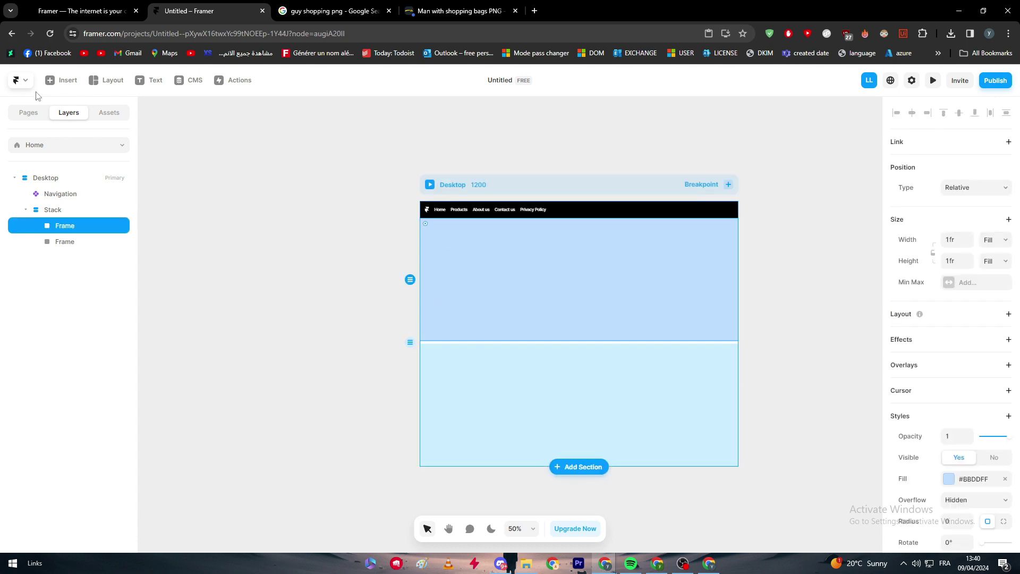
# - Insert an Image media element and move it from the empty canvas into the upper row of the Desktop page
pyautogui.click(28, 112)
pyautogui.click(62, 80)
pyautogui.moveTo(55, 400)
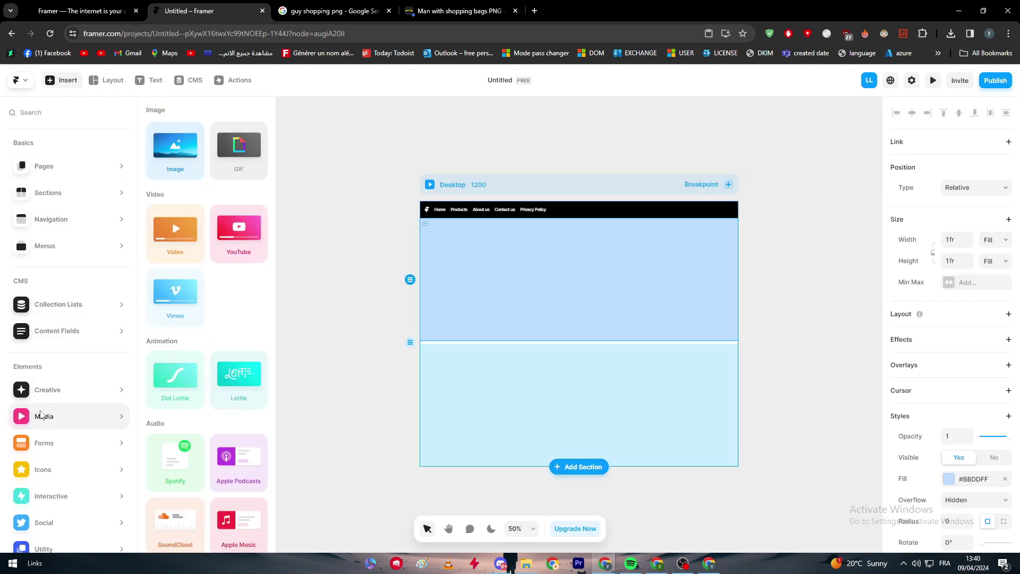
pyautogui.write('-')
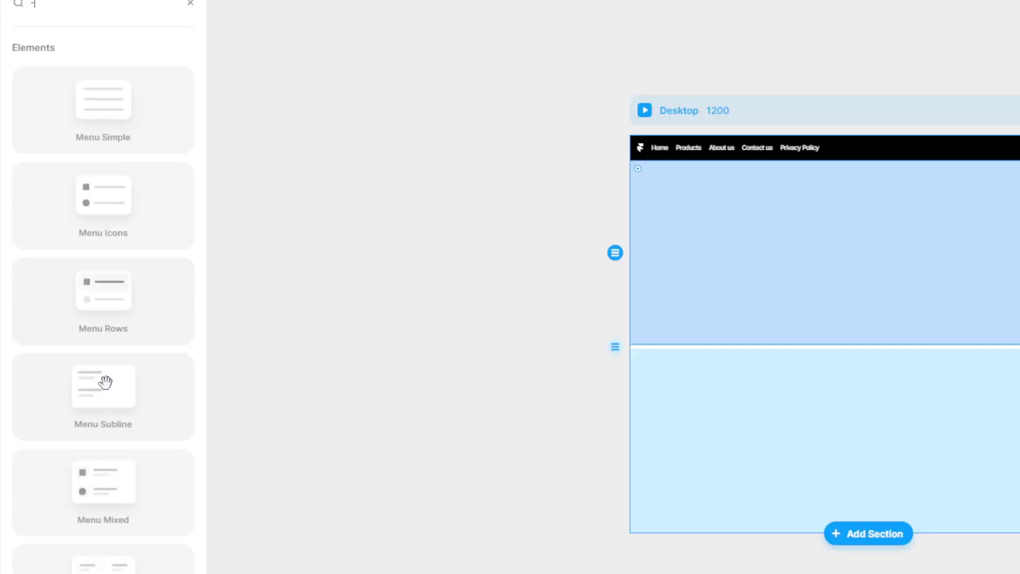
pyautogui.press('BackSpace')
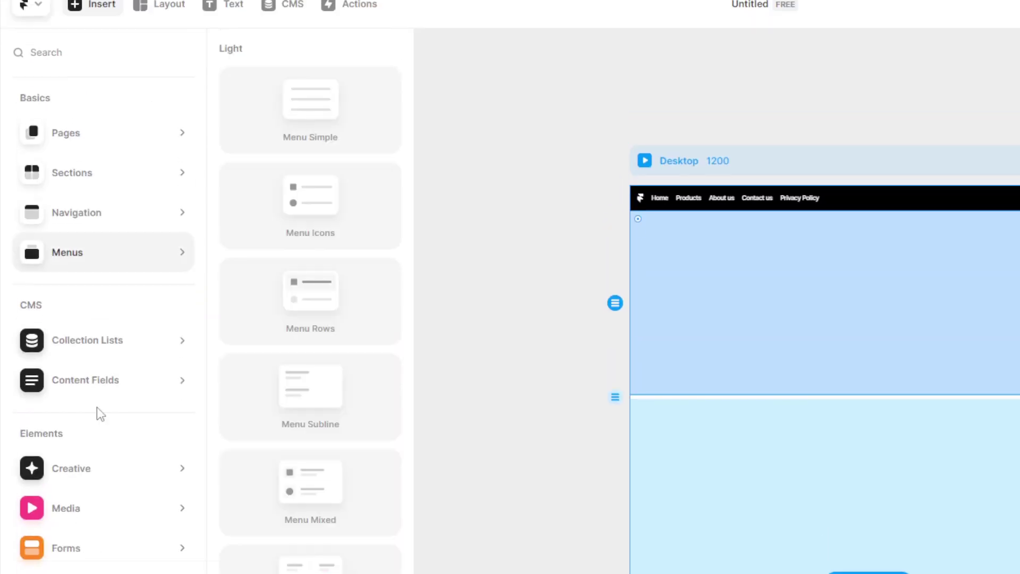
pyautogui.moveTo(186, 461)
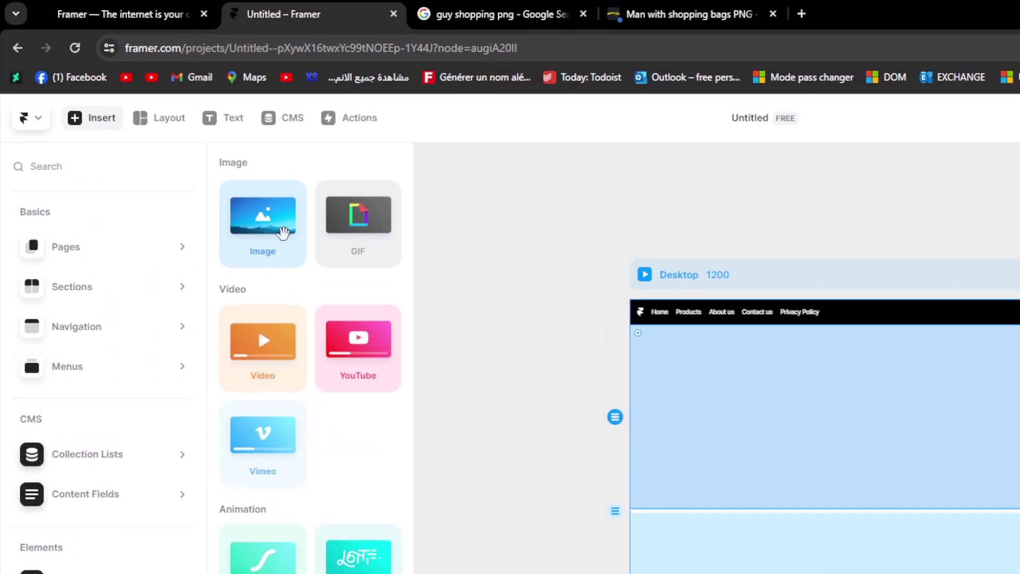
pyautogui.click(283, 232)
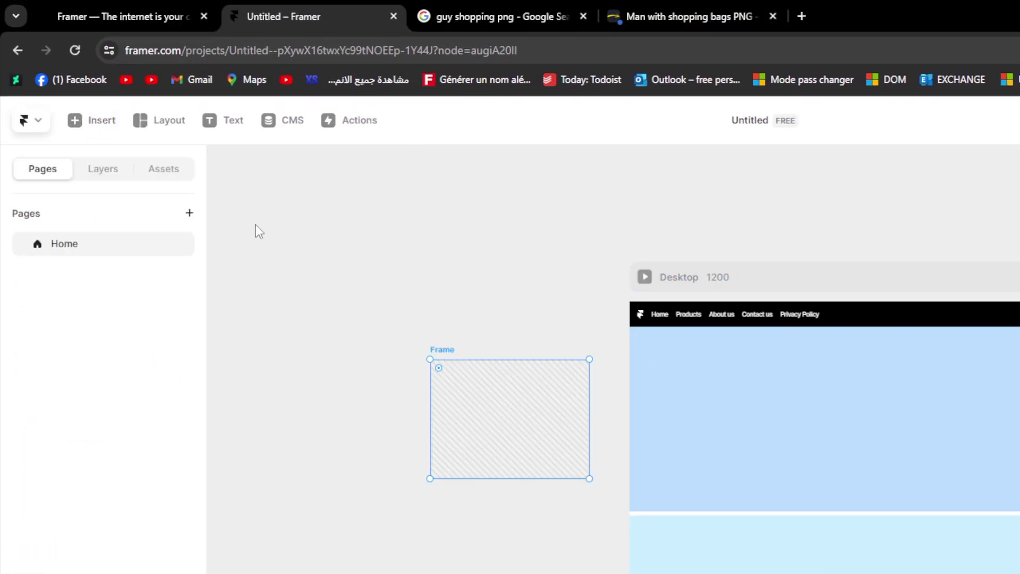
pyautogui.moveTo(513, 417); pyautogui.dragTo(789, 403)
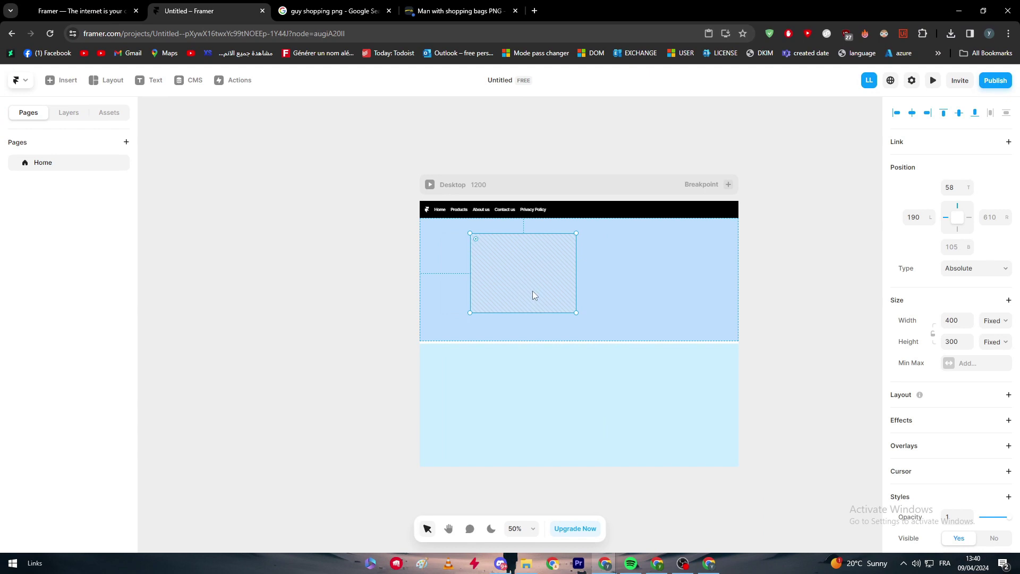
pyautogui.moveTo(671, 330); pyautogui.dragTo(824, 349)
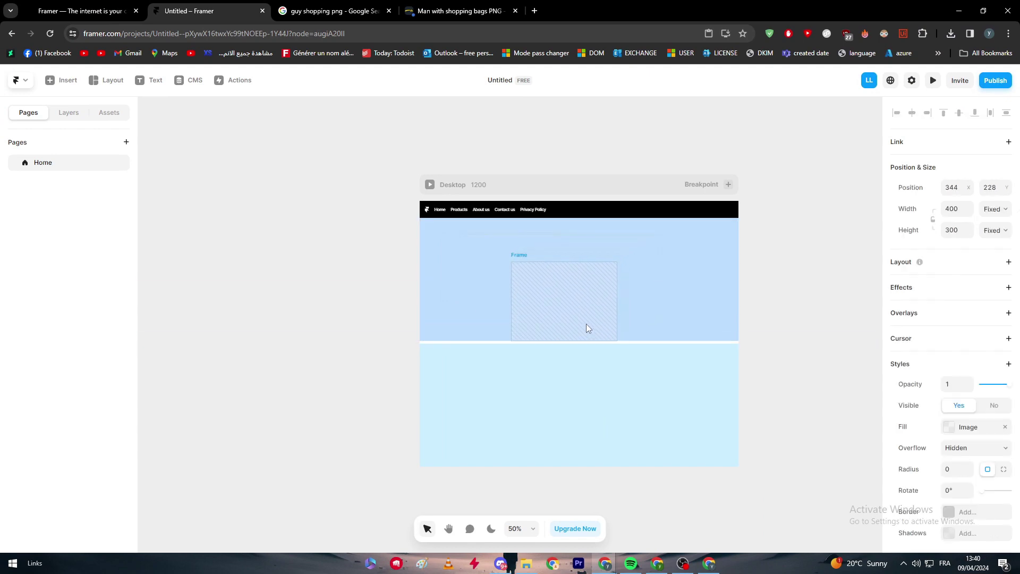
# - Stretch the image frame over the whole upper row, 1200 wide and 463 high at position 0, 62
pyautogui.moveTo(622, 260); pyautogui.dragTo(711, 216)
pyautogui.moveTo(661, 244); pyautogui.dragTo(738, 275)
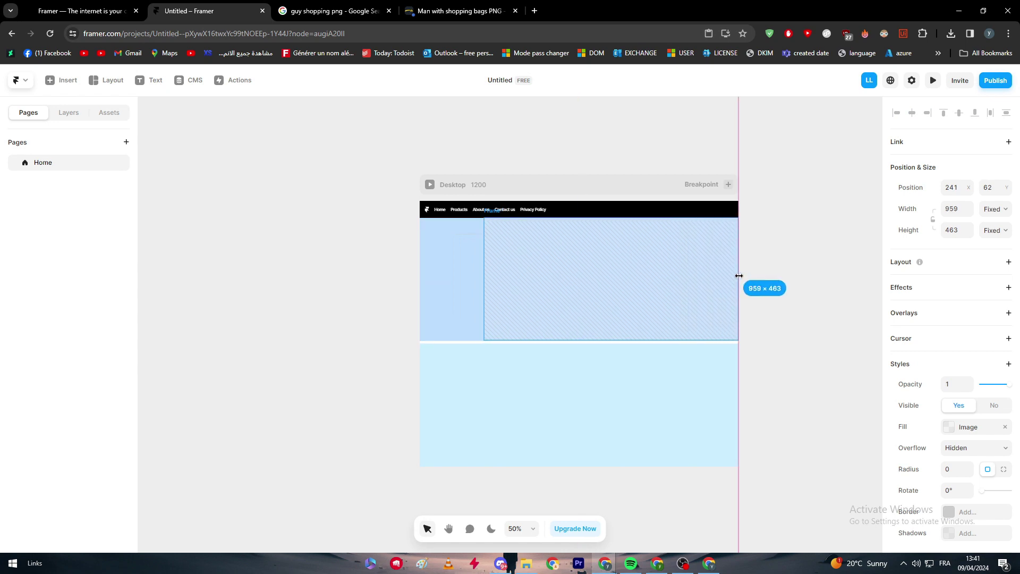
pyautogui.moveTo(484, 276); pyautogui.dragTo(419, 277)
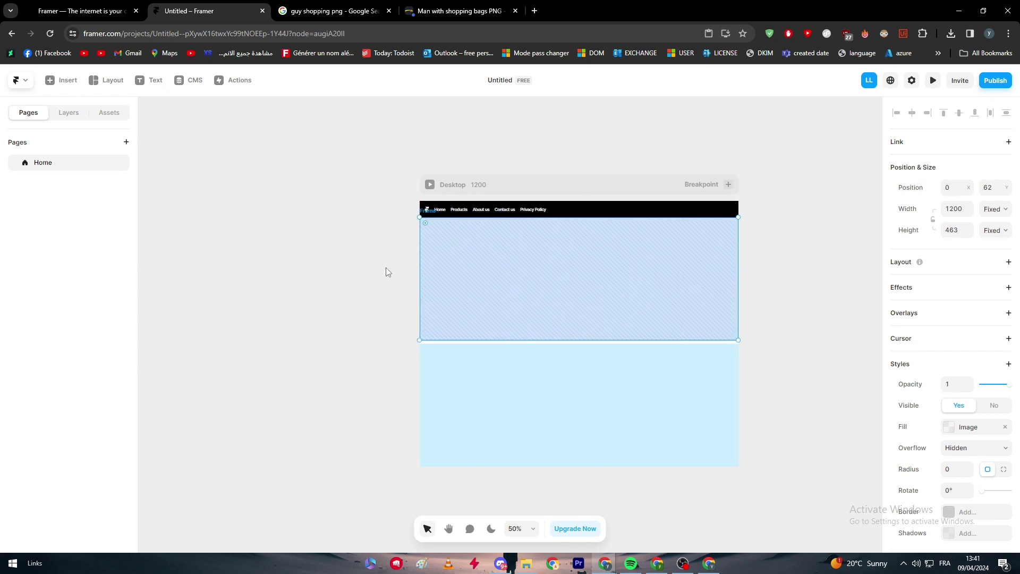
# - Give the image frame a solid border with a width of 6
pyautogui.scroll(-2, 987, 420)
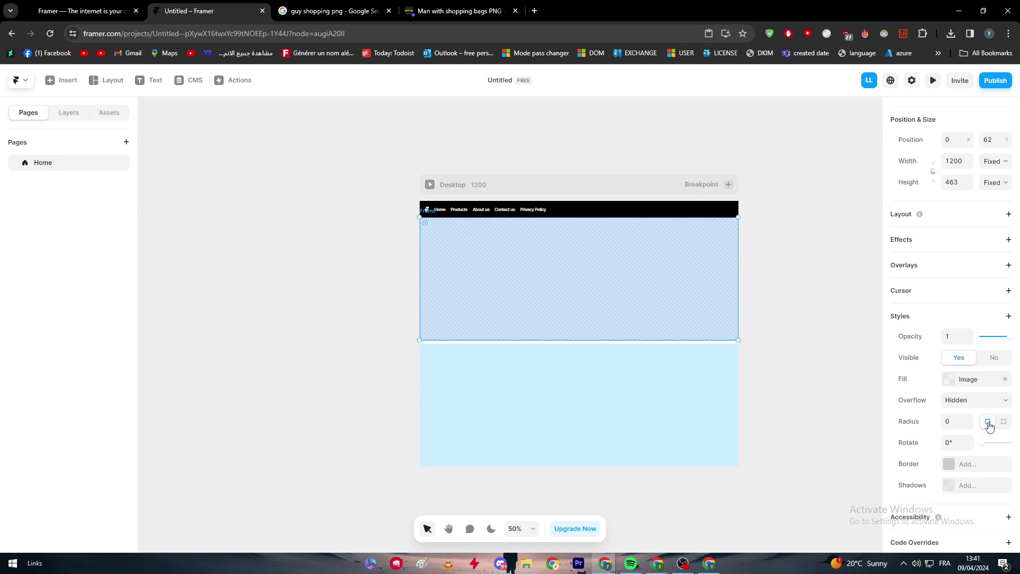
pyautogui.click(952, 456)
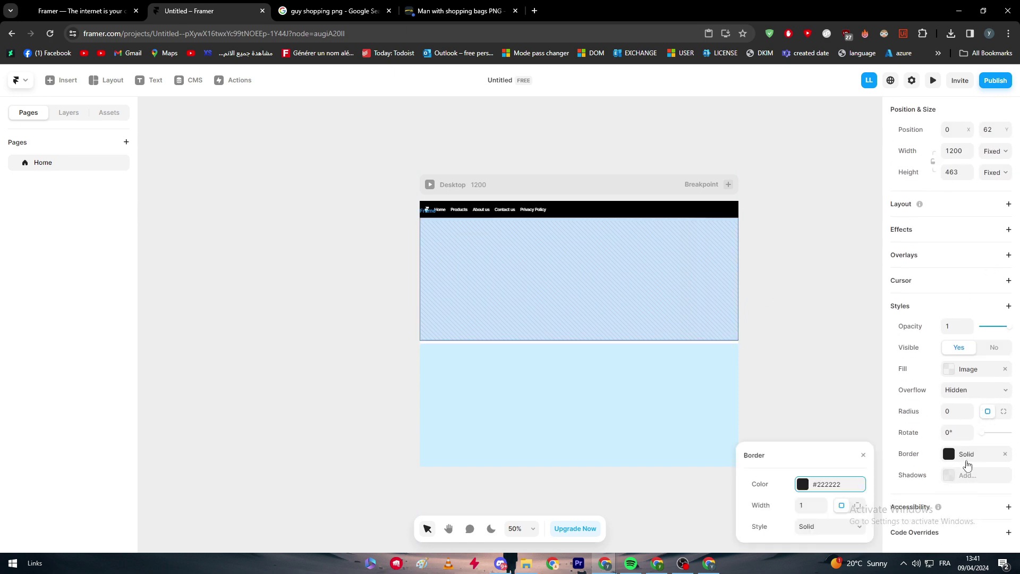
pyautogui.click(788, 321)
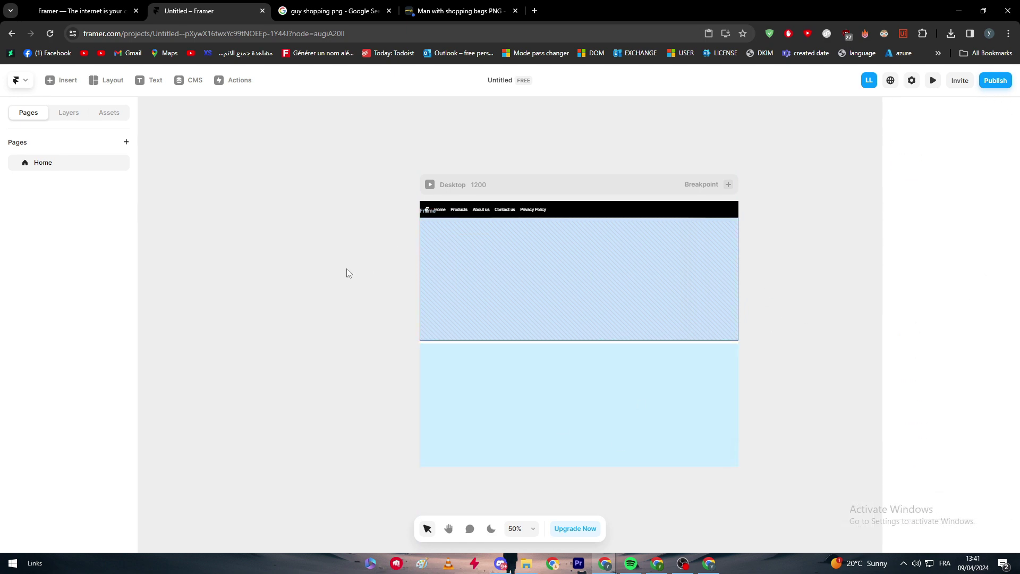
pyautogui.click(950, 456)
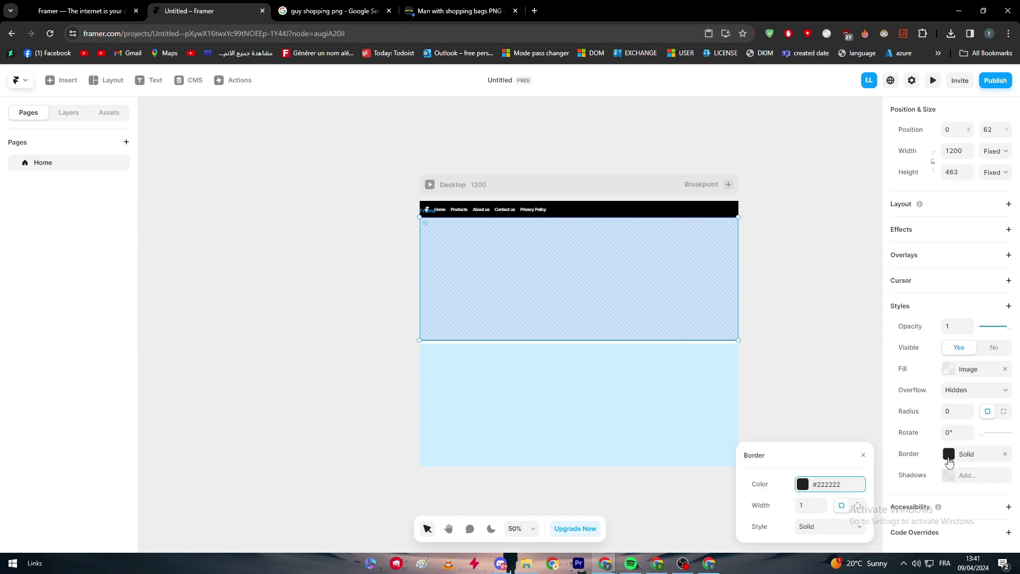
pyautogui.click(822, 502)
pyautogui.click(822, 502)
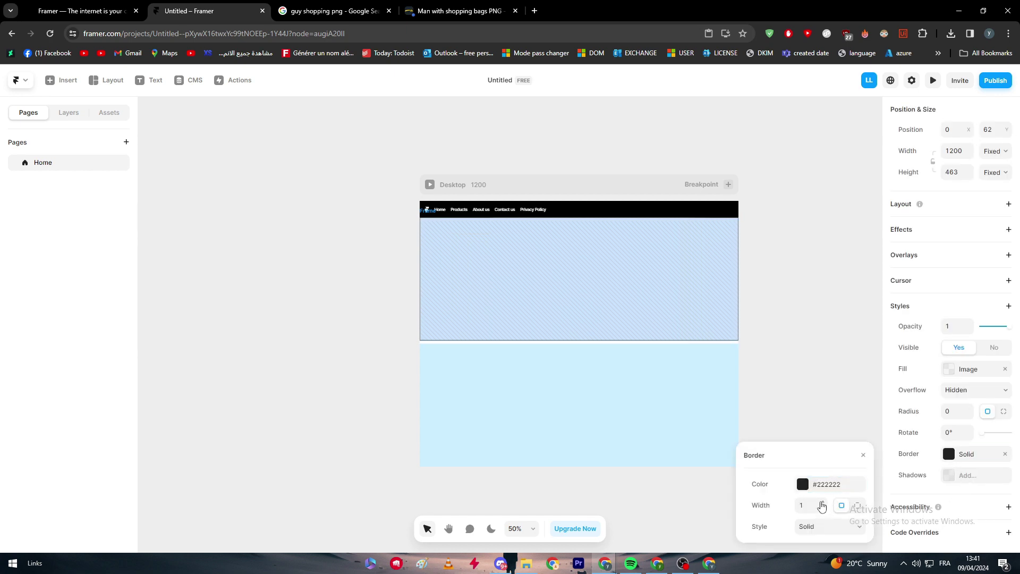
pyautogui.click(822, 502)
pyautogui.click(822, 502)
pyautogui.click(822, 502)
pyautogui.click(772, 340)
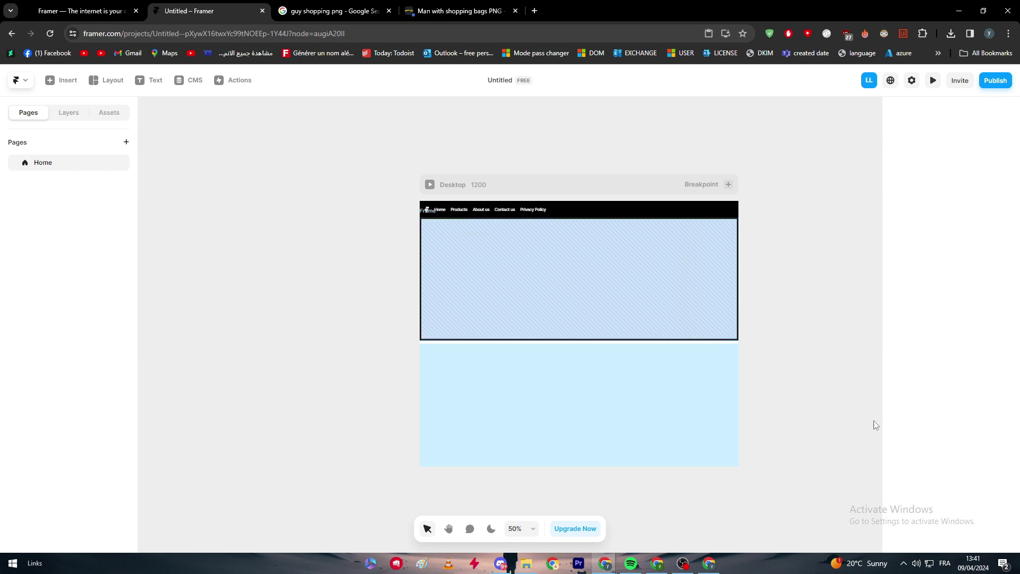
# - Change the image frame's border color to black and add an outside box shadow with X 0, Y 1 and blur 2
pyautogui.click(722, 282)
pyautogui.click(948, 454)
pyautogui.click(802, 482)
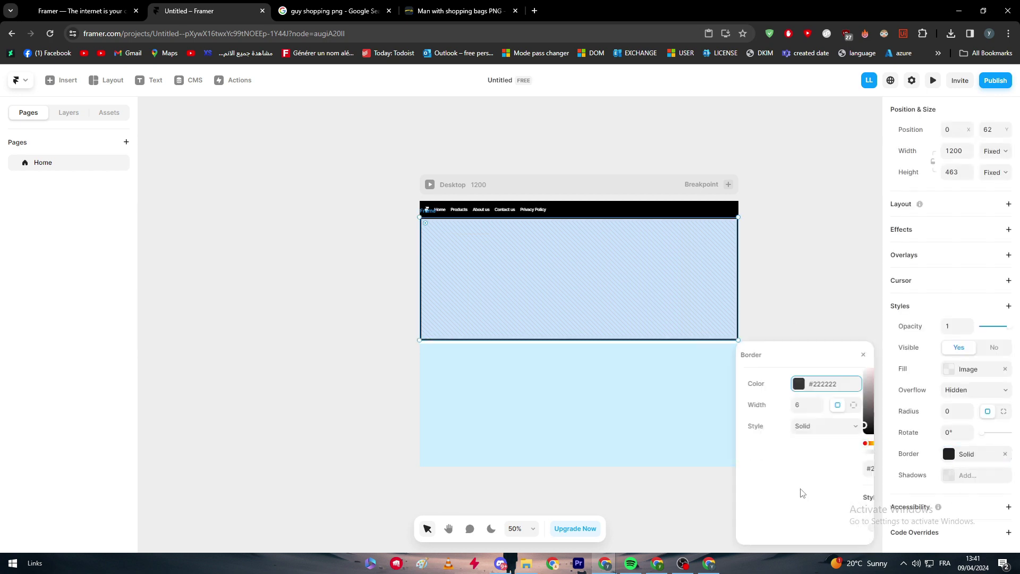
pyautogui.click(533, 477)
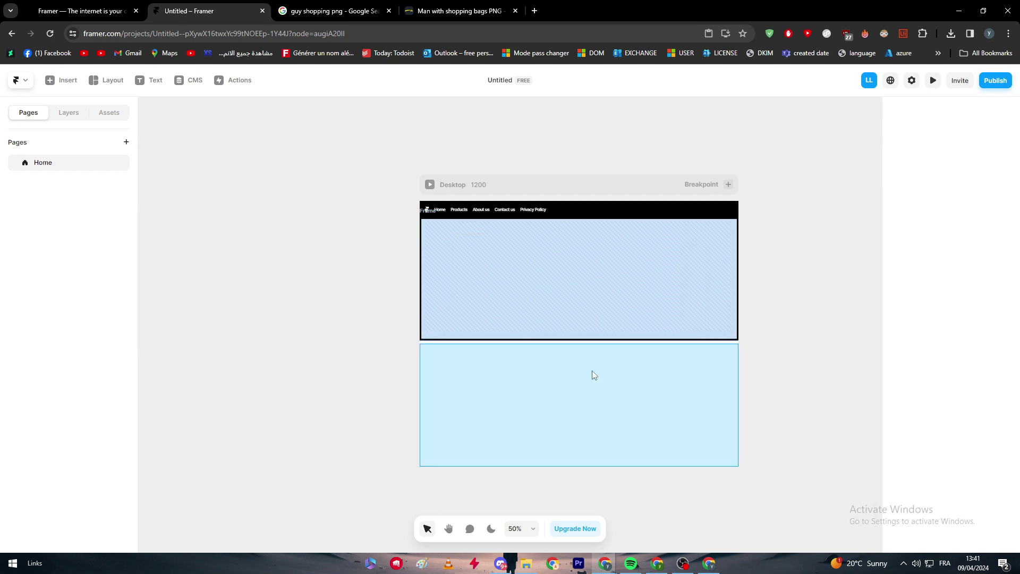
pyautogui.click(959, 476)
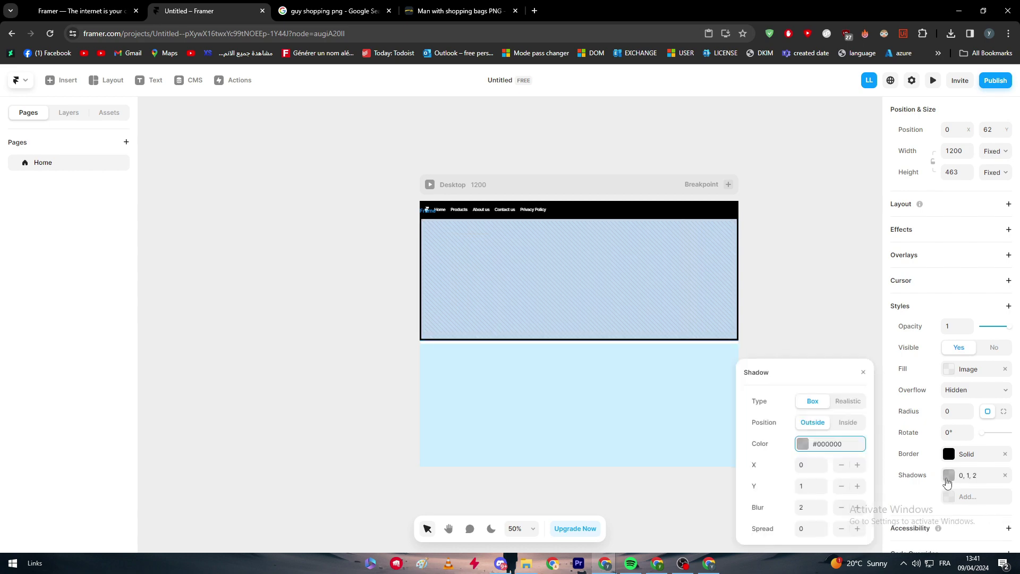
pyautogui.click(928, 485)
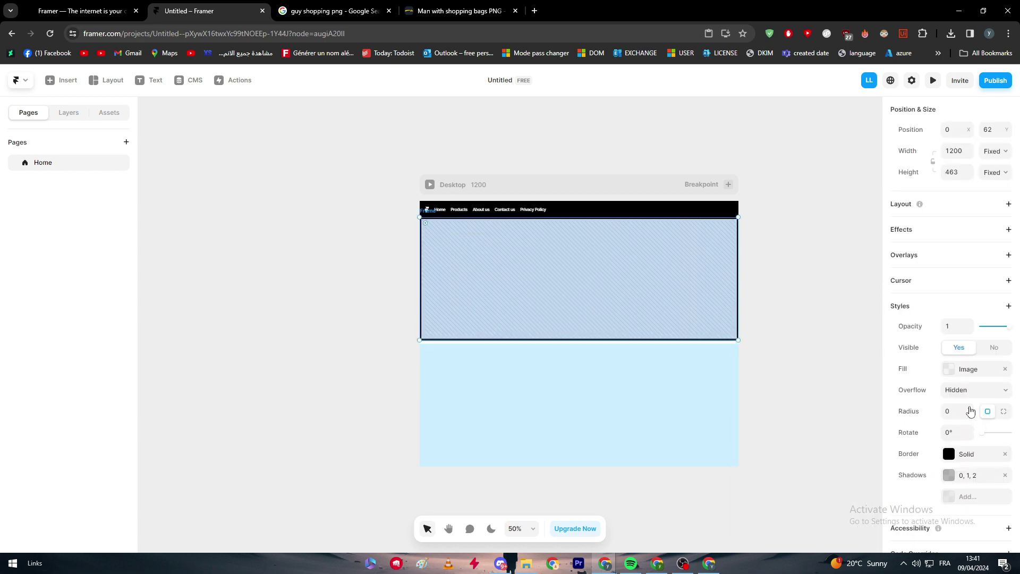
# - Try to fill the image frame with man-with-shopping-bags-png from the Downloads folder
pyautogui.click(950, 372)
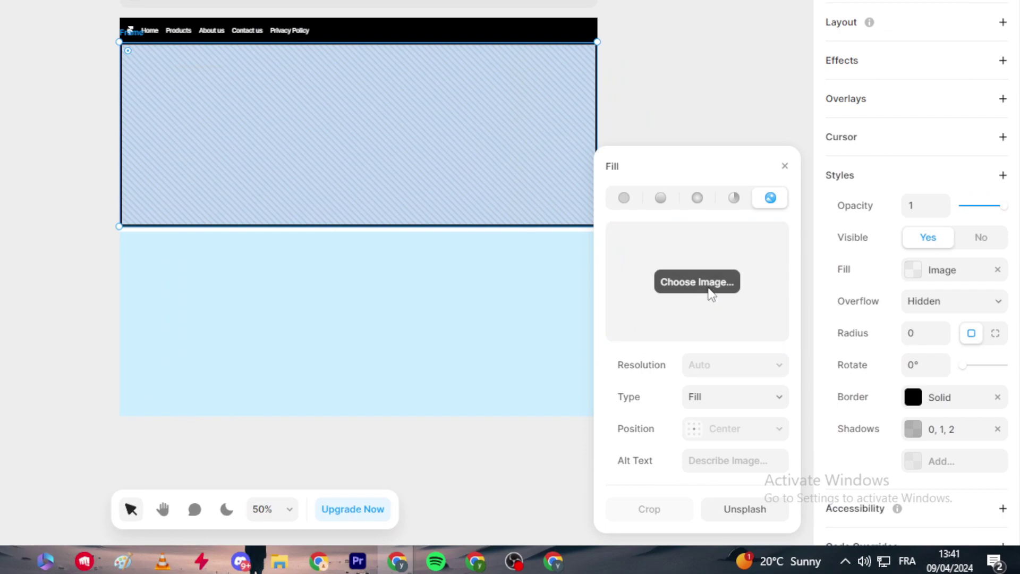
pyautogui.click(708, 289)
pyautogui.doubleClick(121, 106)
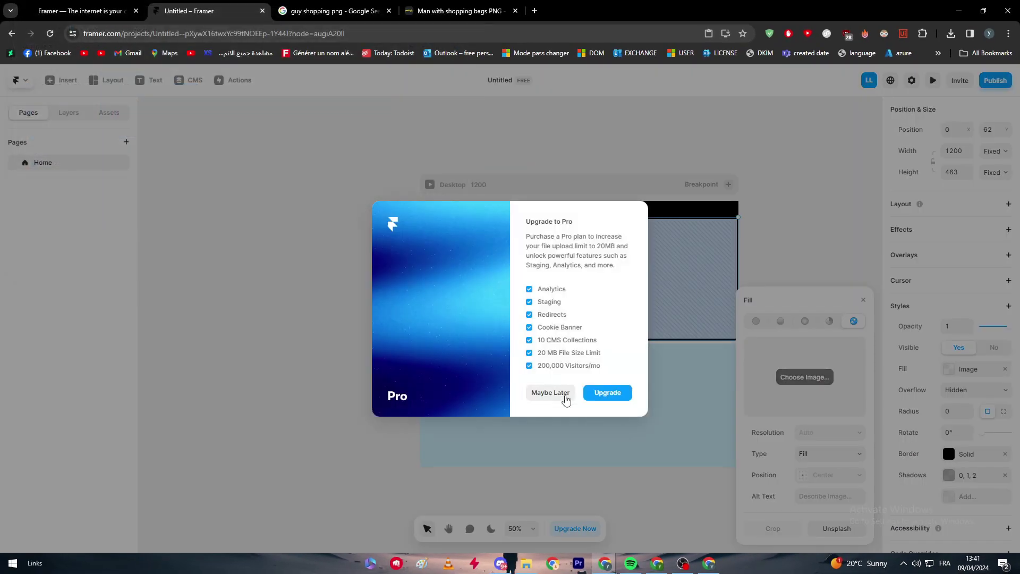
pyautogui.click(565, 396)
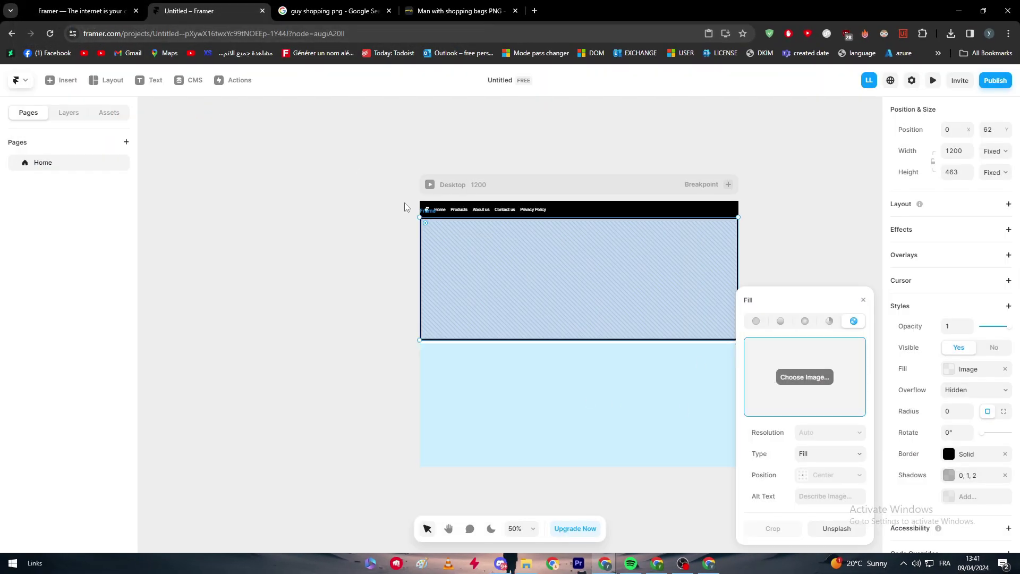
# - Fill the image frame in the upper row with the klipartz.com image from the Downloads folder
pyautogui.click(818, 376)
pyautogui.doubleClick(311, 108)
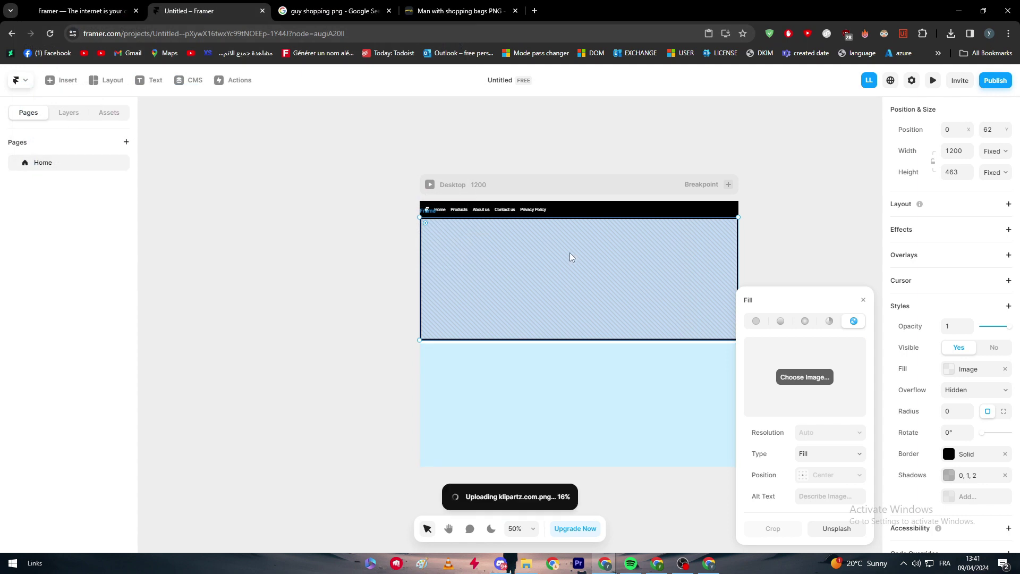
pyautogui.click(870, 239)
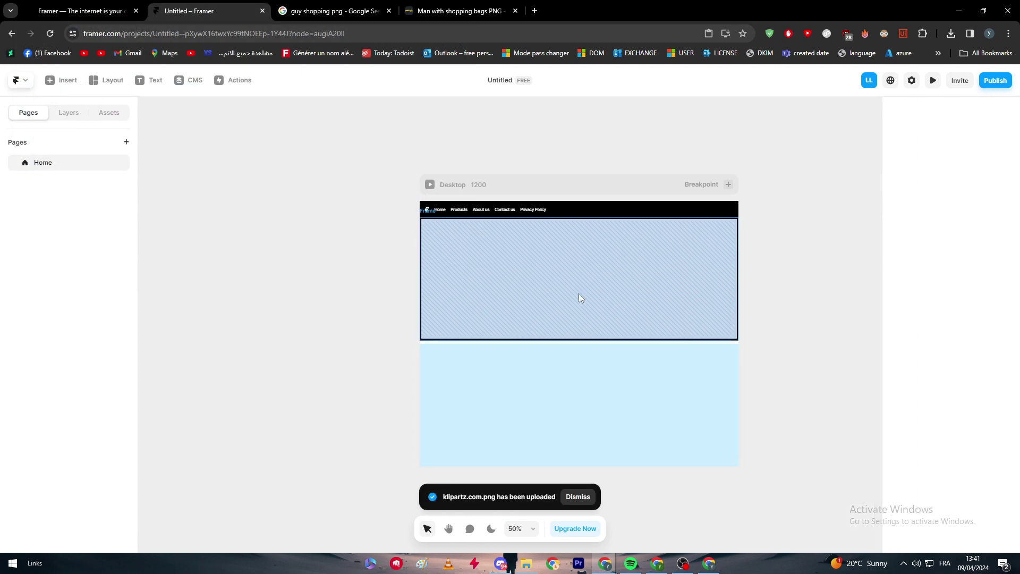
pyautogui.moveTo(631, 260); pyautogui.dragTo(625, 256)
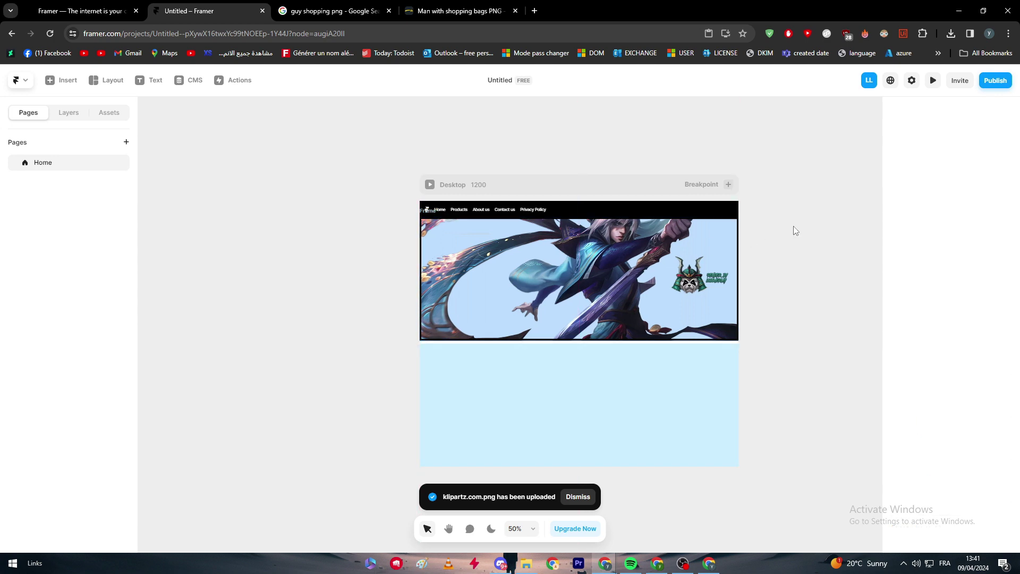
pyautogui.moveTo(1009, 331)
pyautogui.mouseDown()
pyautogui.moveTo(996, 332)
pyautogui.moveTo(1007, 329)
pyautogui.mouseUp()
pyautogui.click(788, 281)
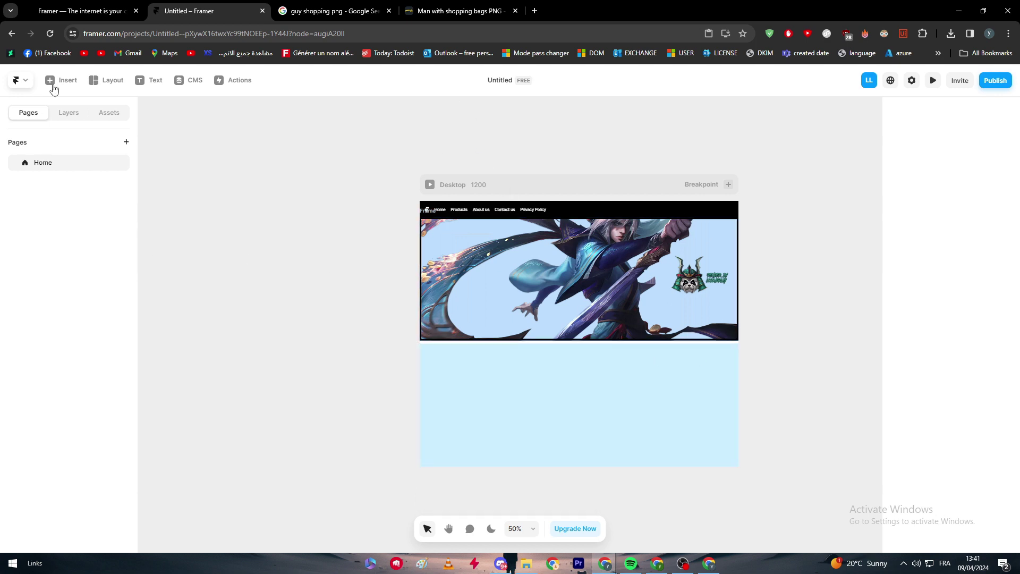
pyautogui.click(74, 83)
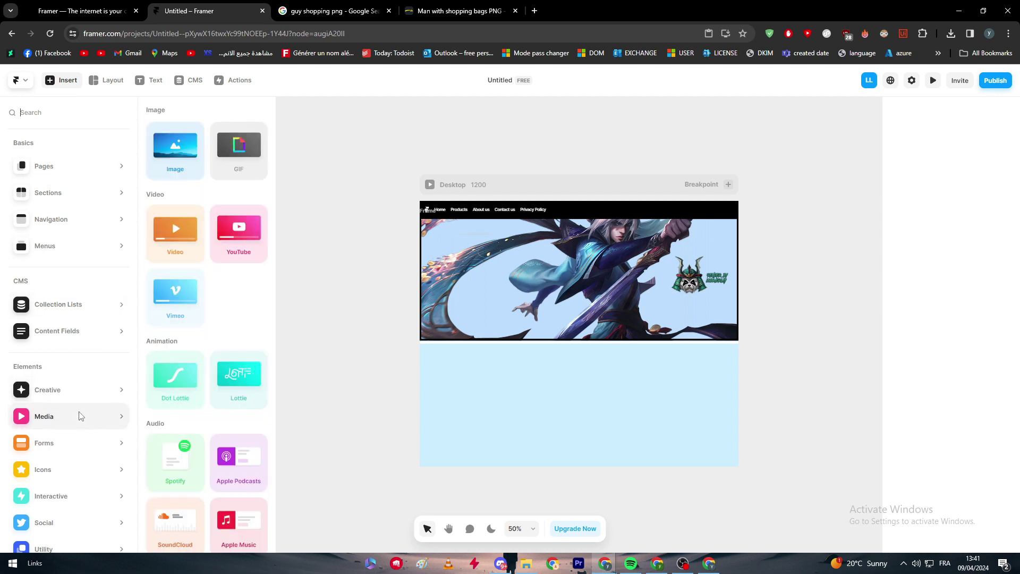
pyautogui.scroll(-1, 81, 407)
pyautogui.moveTo(78, 363)
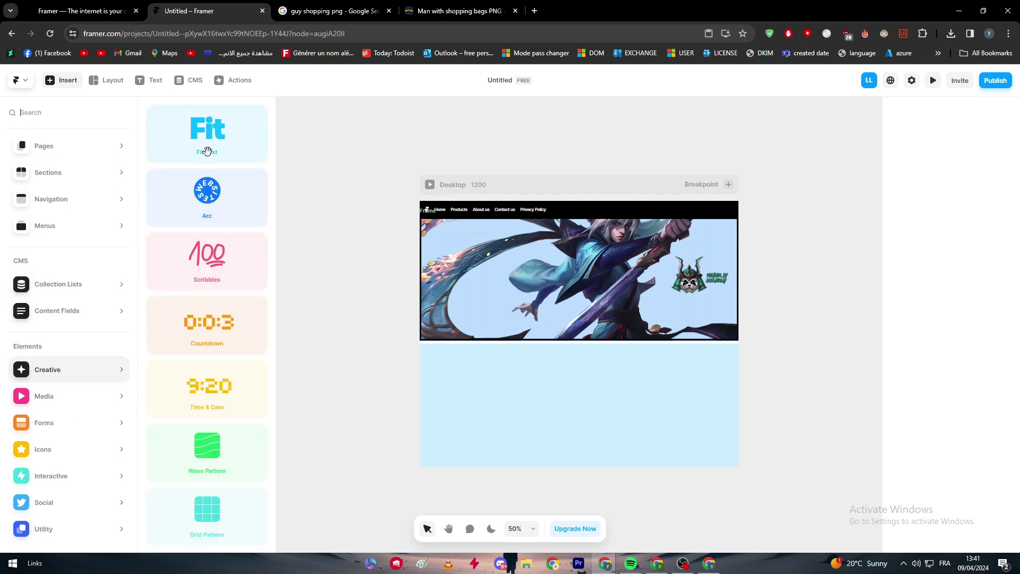
# - Add the text "ECOMMERCE STORE" on the left part of the image in the upper row
pyautogui.click(150, 85)
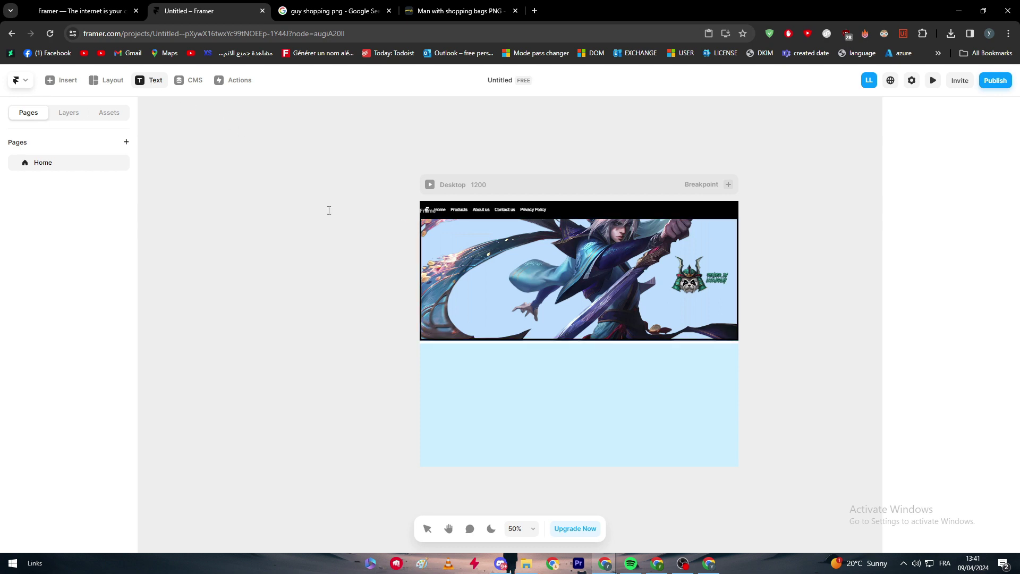
pyautogui.click(464, 262)
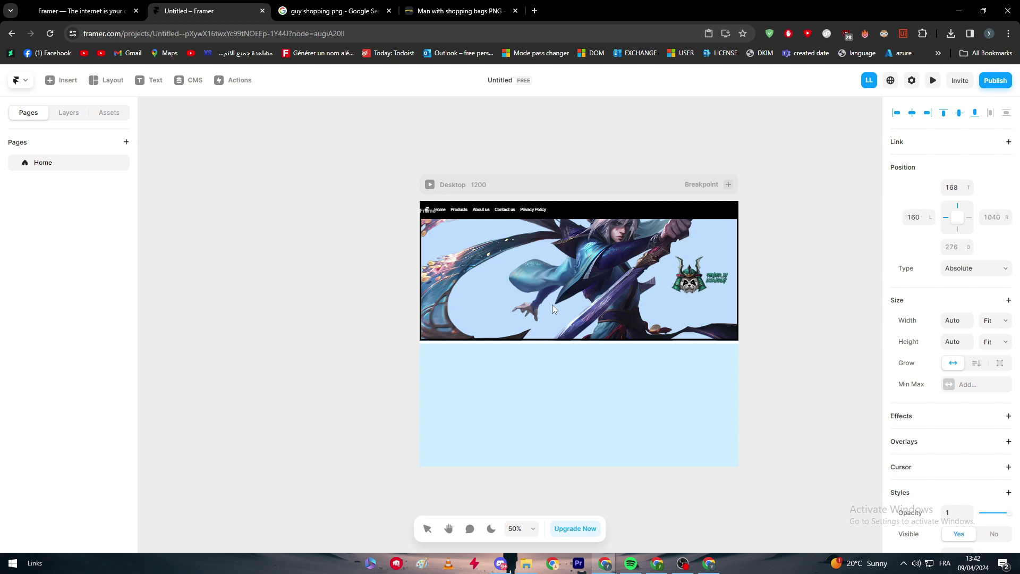
pyautogui.write('E-COMMERCE STORE')
pyautogui.click(342, 280)
# - Enlarge the heading to a text size of about 61, move it to the image's upper-left corner, and break it into two lines
pyautogui.moveTo(506, 266); pyautogui.dragTo(621, 309)
pyautogui.moveTo(575, 281); pyautogui.dragTo(430, 224)
pyautogui.doubleClick(538, 235)
pyautogui.click(535, 235)
pyautogui.press('Return')
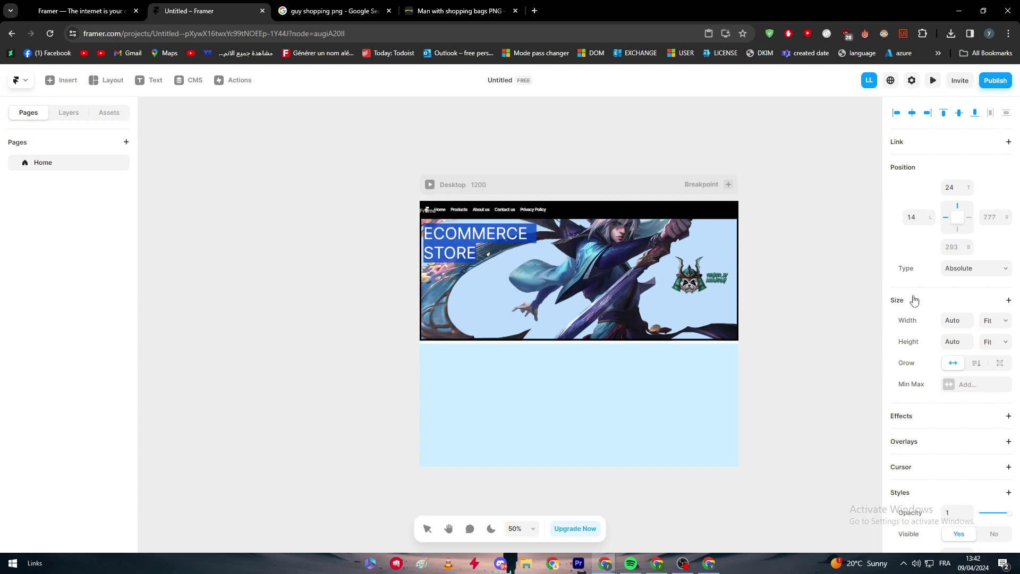
# - Set the color of the "ECOMMERCE STORE" heading to pure red, #FF0000
pyautogui.scroll(-5, 913, 301)
pyautogui.click(948, 405)
pyautogui.moveTo(784, 383); pyautogui.dragTo(867, 388)
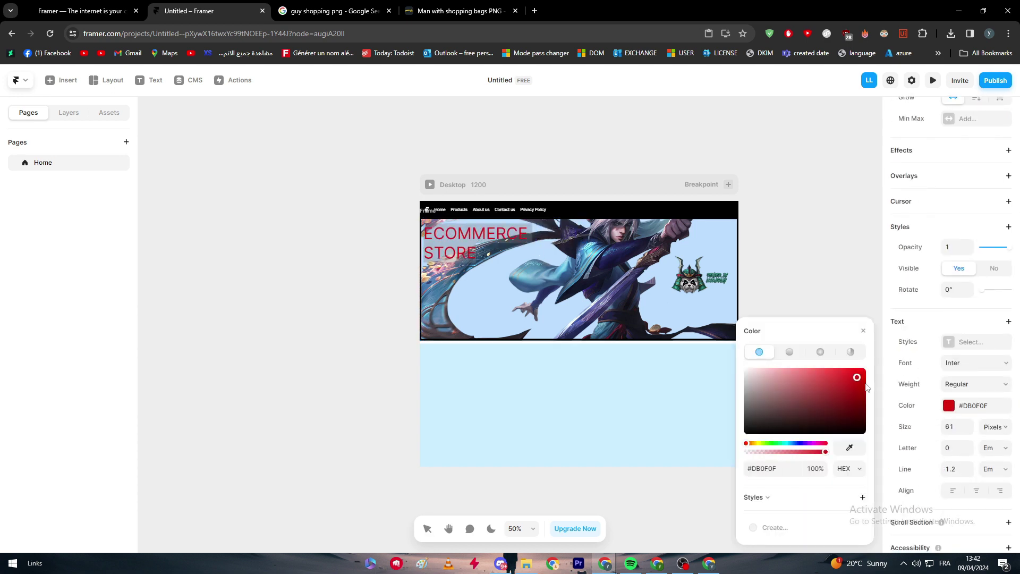
pyautogui.click(795, 231)
pyautogui.click(489, 233)
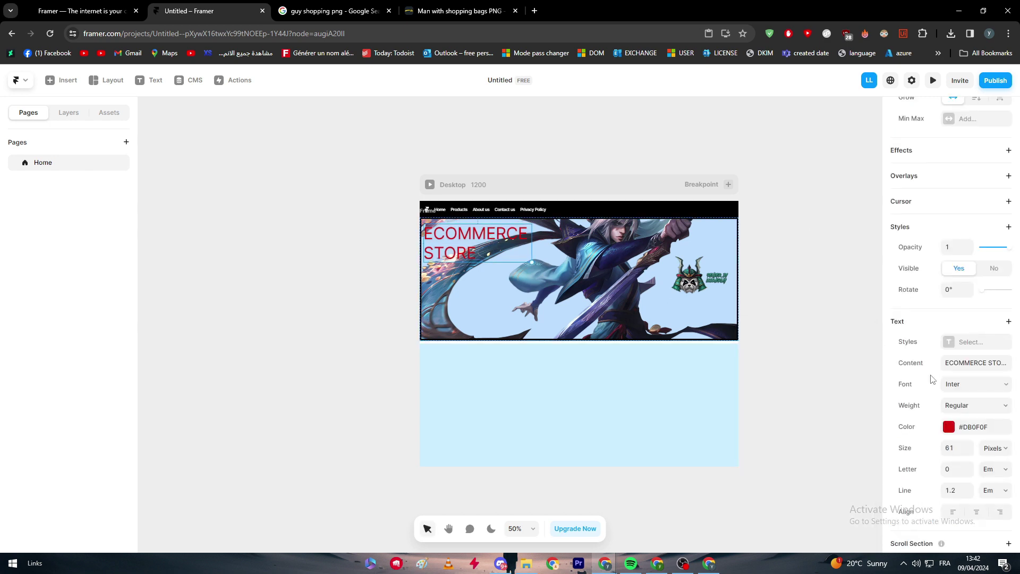
pyautogui.click(949, 427)
pyautogui.moveTo(811, 419); pyautogui.dragTo(936, 364)
# - Change the heading's font to ADLaM Display
pyautogui.click(1004, 378)
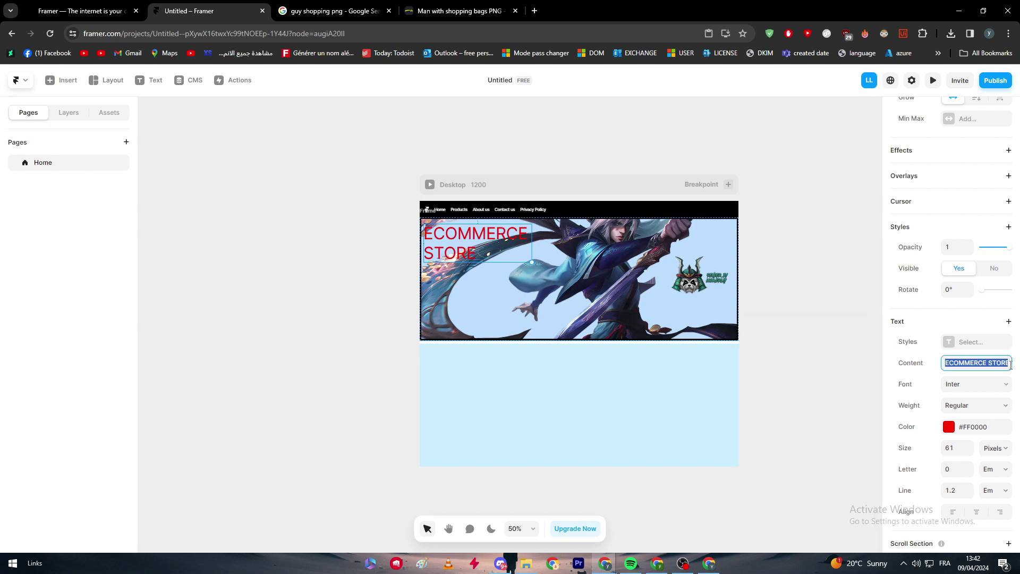
pyautogui.click(1005, 383)
pyautogui.scroll(-2, 791, 494)
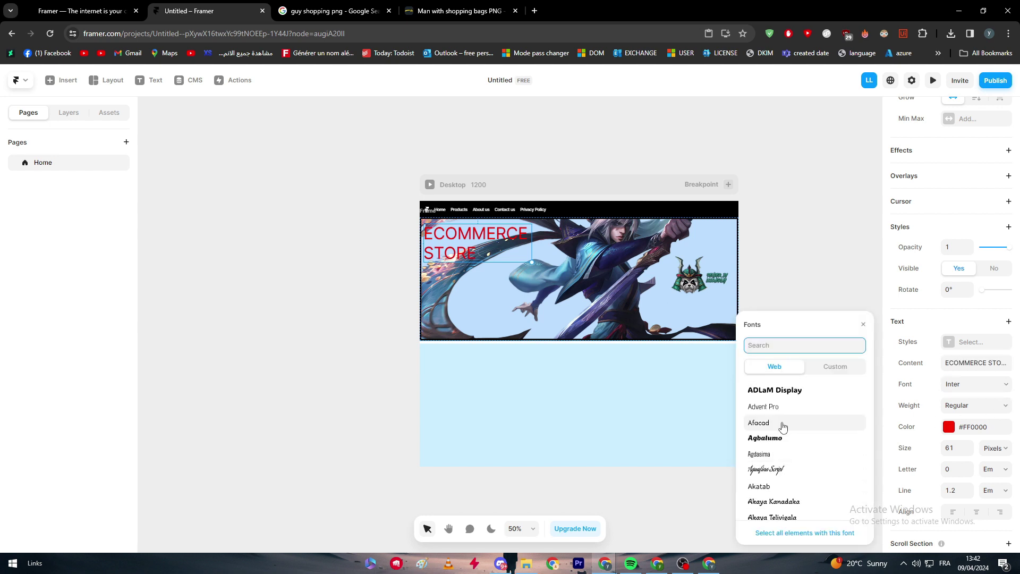
pyautogui.click(776, 390)
pyautogui.click(801, 283)
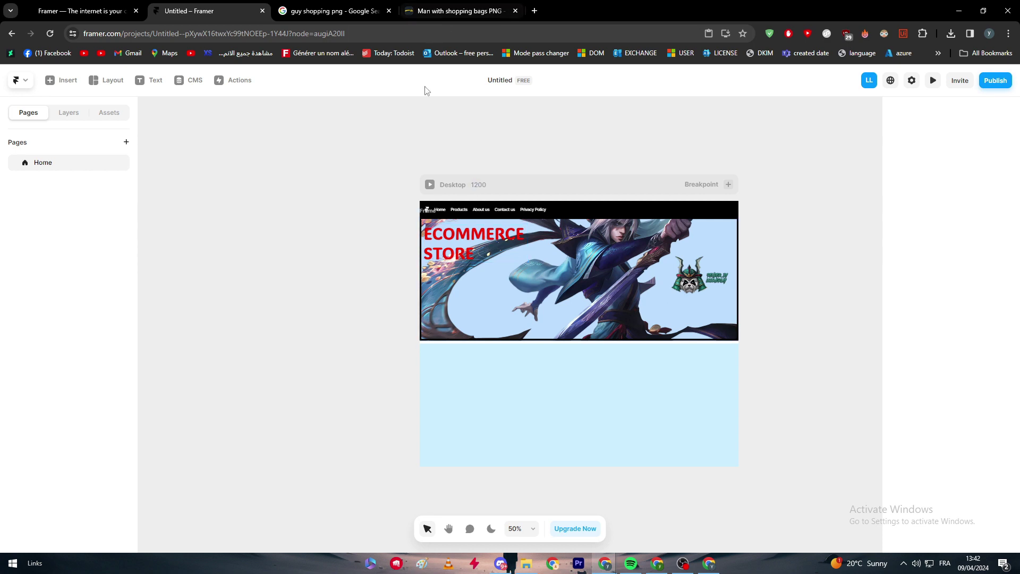
# - Search the elements for "BUTTON" and place the Download button on the image below the heading
pyautogui.click(67, 80)
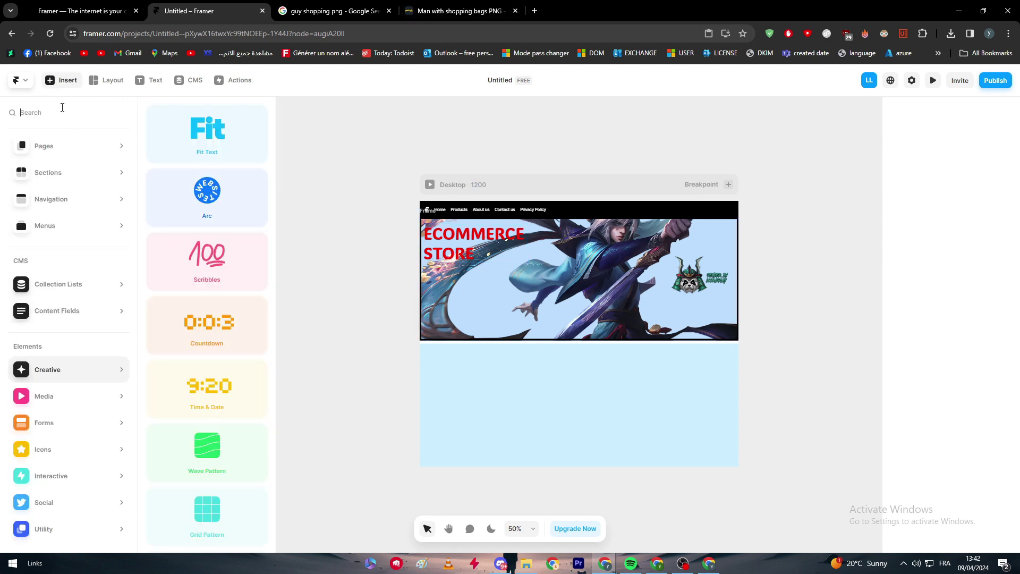
pyautogui.write('BUTTON')
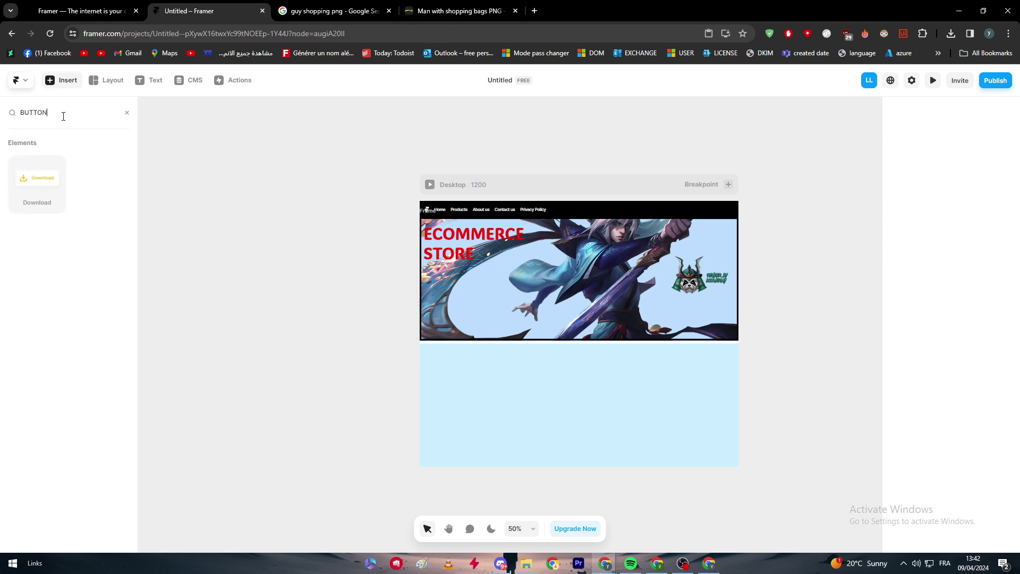
pyautogui.moveTo(34, 164); pyautogui.dragTo(478, 301)
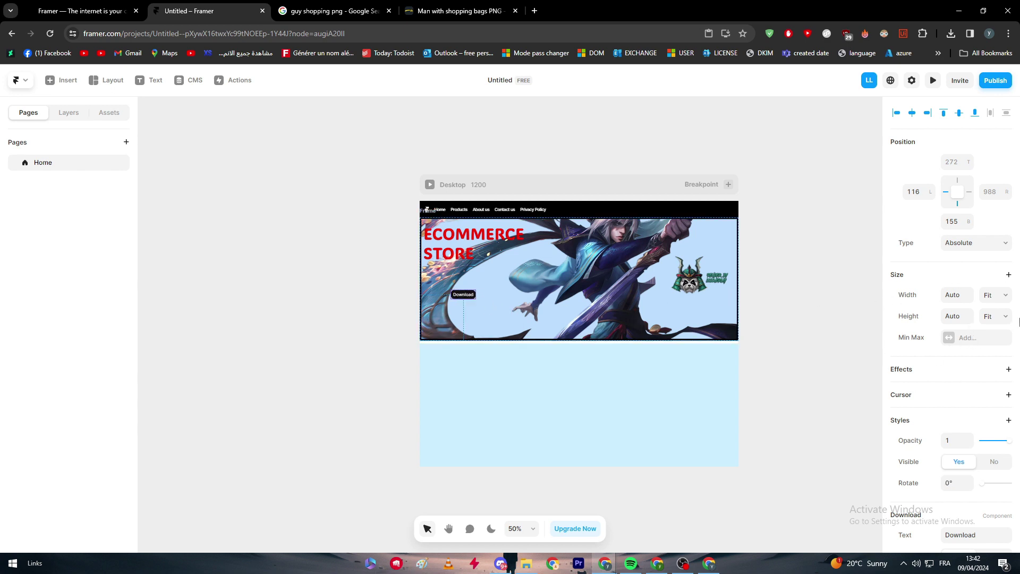
# - Move the heading down to the middle of the image's left side and place the button beside the word STORE
pyautogui.moveTo(471, 298); pyautogui.dragTo(438, 266)
pyautogui.click(494, 260)
pyautogui.click(492, 262)
pyautogui.click(439, 257)
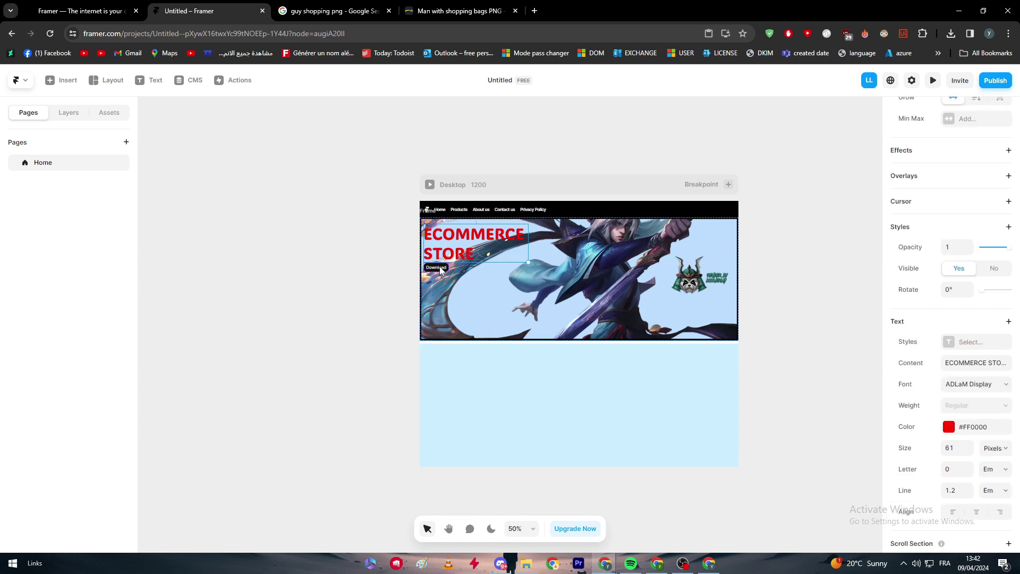
pyautogui.click(439, 266)
pyautogui.press('Escape')
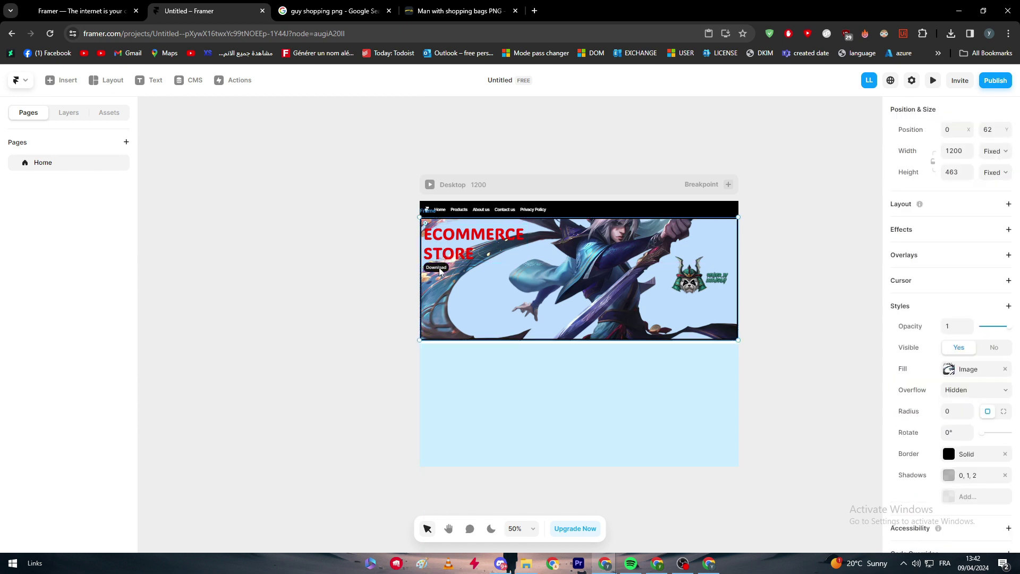
pyautogui.click(435, 271)
pyautogui.moveTo(434, 272); pyautogui.dragTo(436, 305)
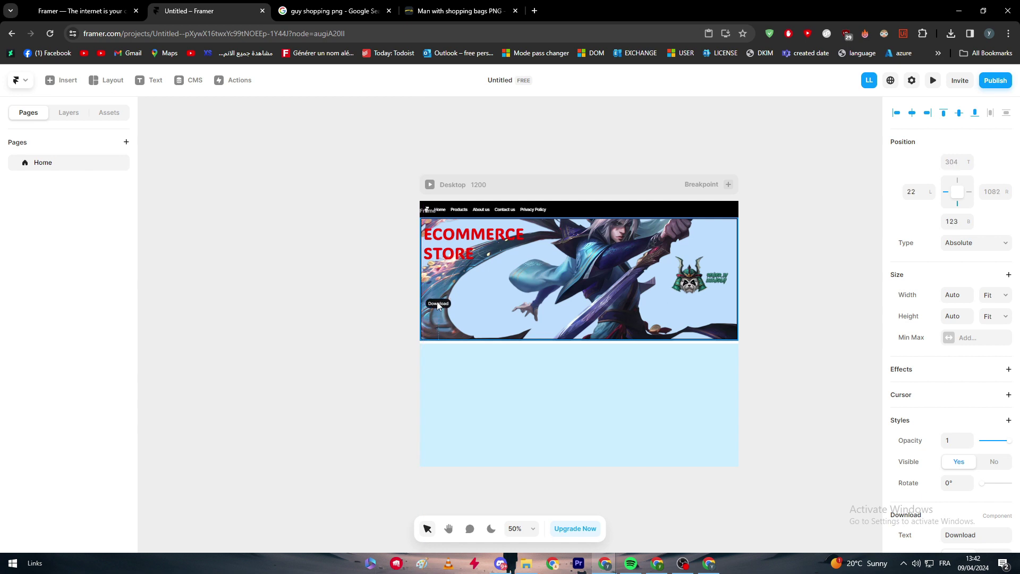
pyautogui.moveTo(449, 250); pyautogui.dragTo(450, 282)
pyautogui.moveTo(436, 328); pyautogui.dragTo(507, 290)
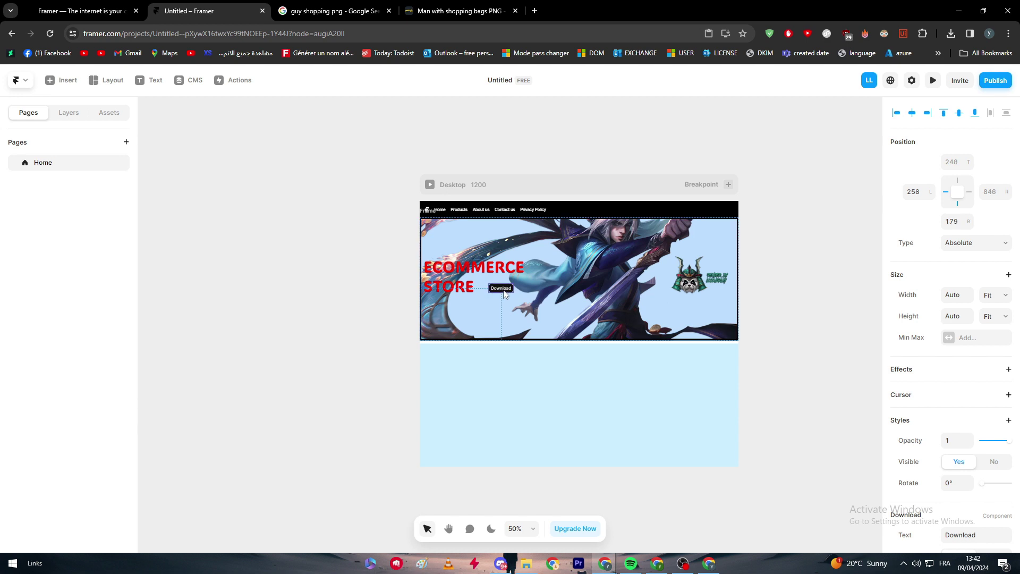
# - Change the Download button's text to "Buy now"
pyautogui.scroll(-4, 986, 349)
pyautogui.click(985, 349)
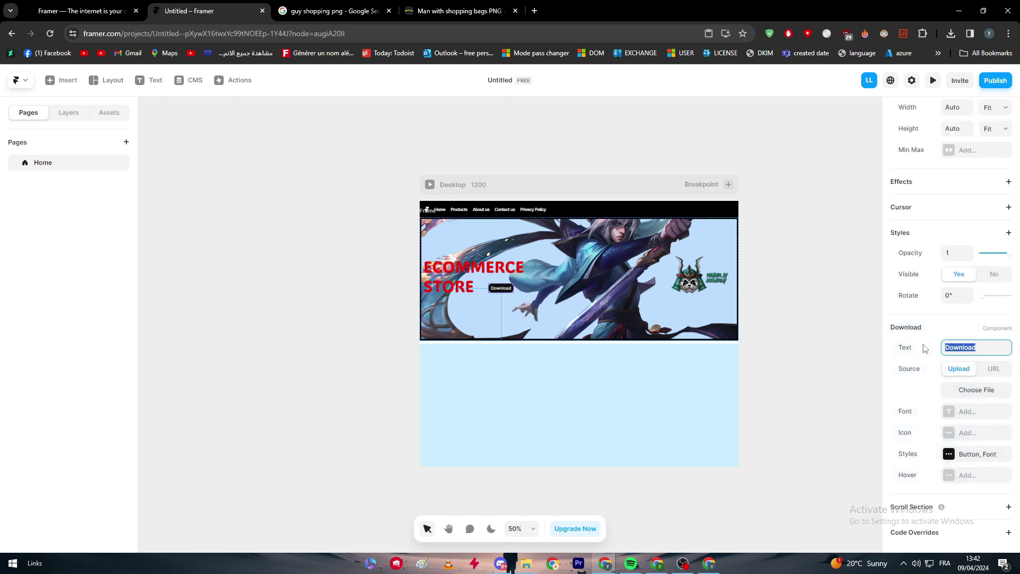
pyautogui.write('Buy now')
pyautogui.press('Return')
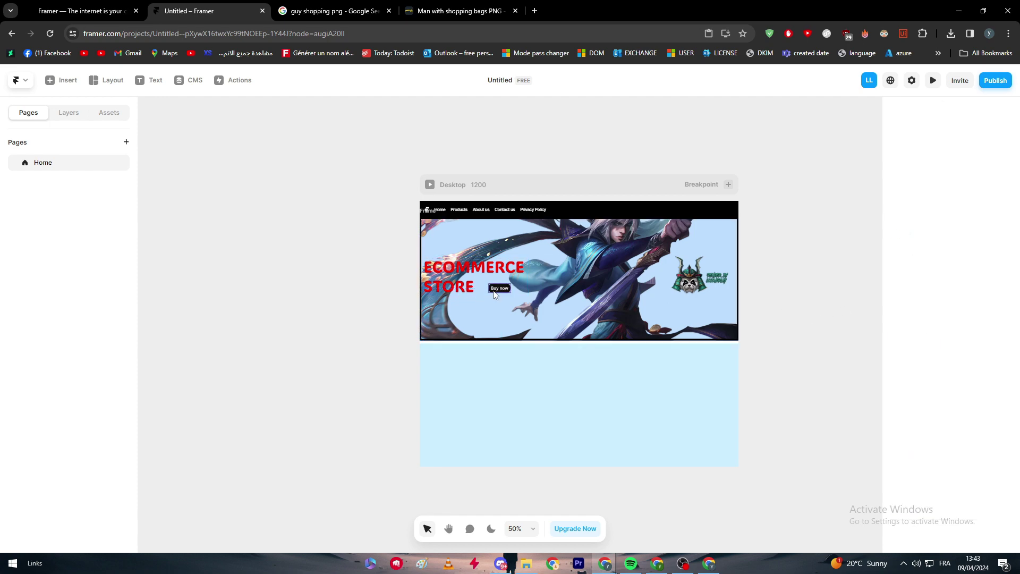
pyautogui.click(848, 301)
pyautogui.click(329, 10)
pyautogui.click(456, 11)
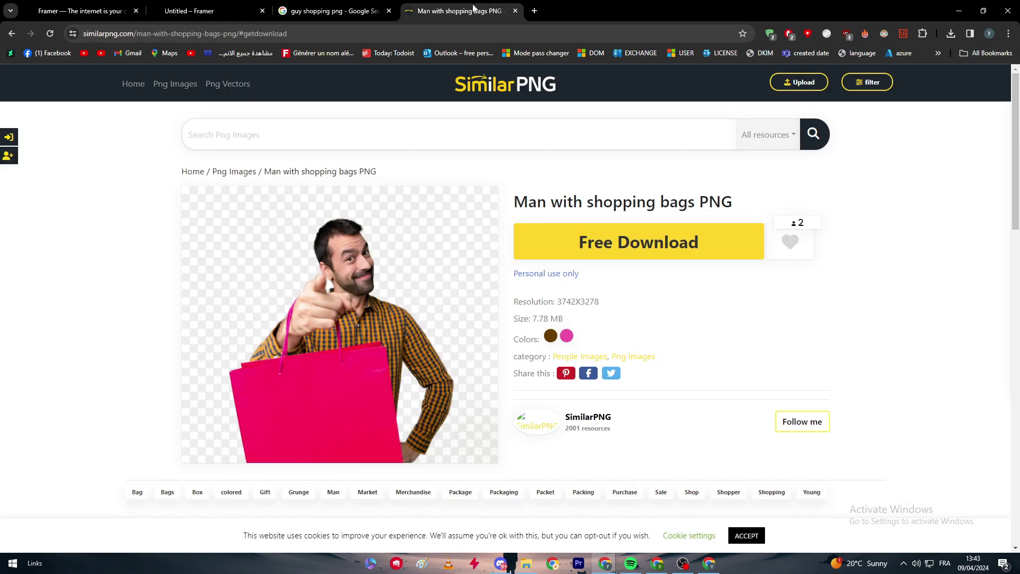
pyautogui.click(208, 11)
pyautogui.click(329, 11)
pyautogui.click(207, 11)
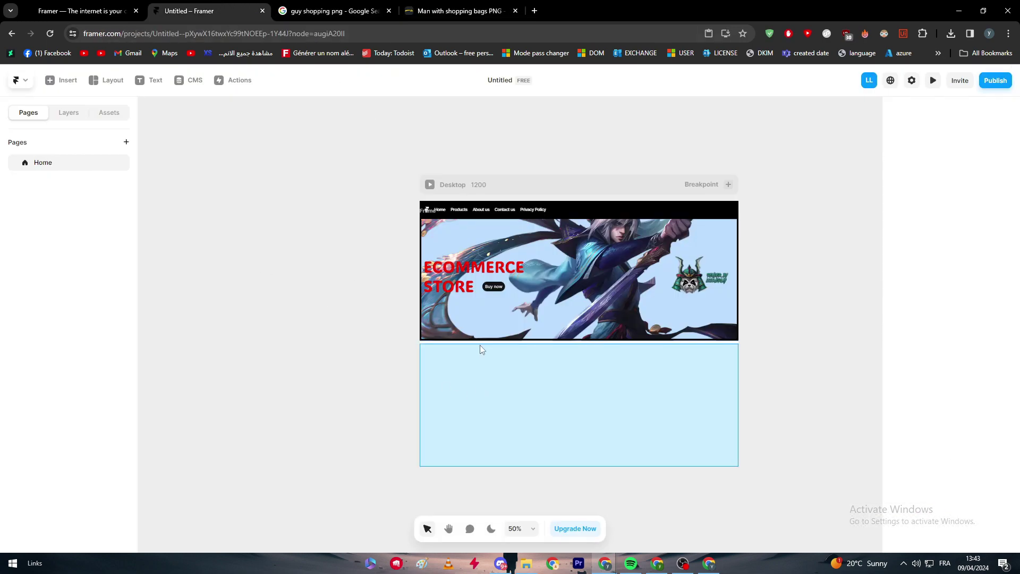
# - Draw a two-column layout, 600 wide and 463 high, over the left half of the lower row
pyautogui.click(112, 84)
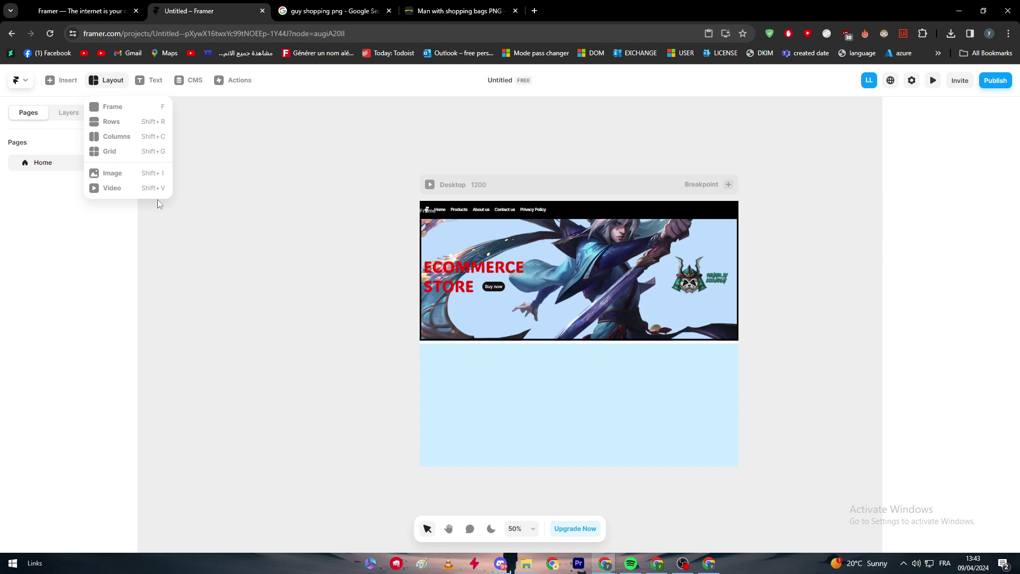
pyautogui.click(116, 136)
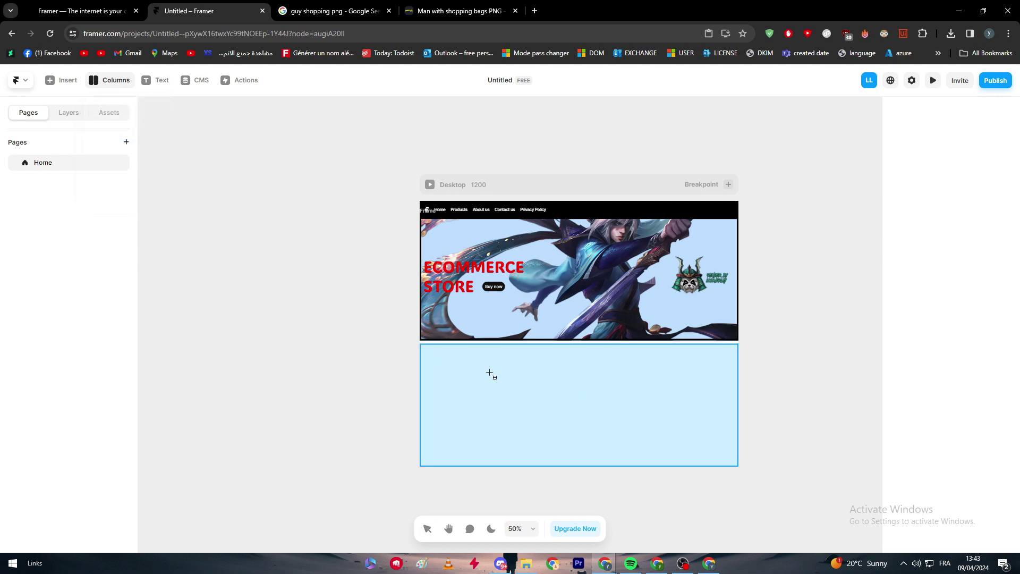
pyautogui.moveTo(420, 347); pyautogui.dragTo(578, 466)
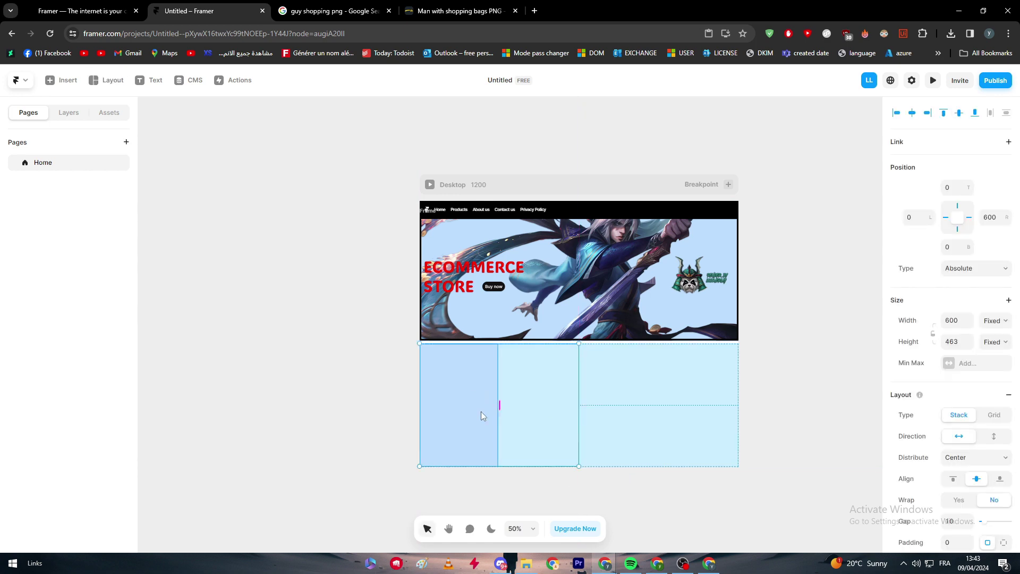
# - Try to add a second two-column layout over the right half of the lower row
pyautogui.click(106, 80)
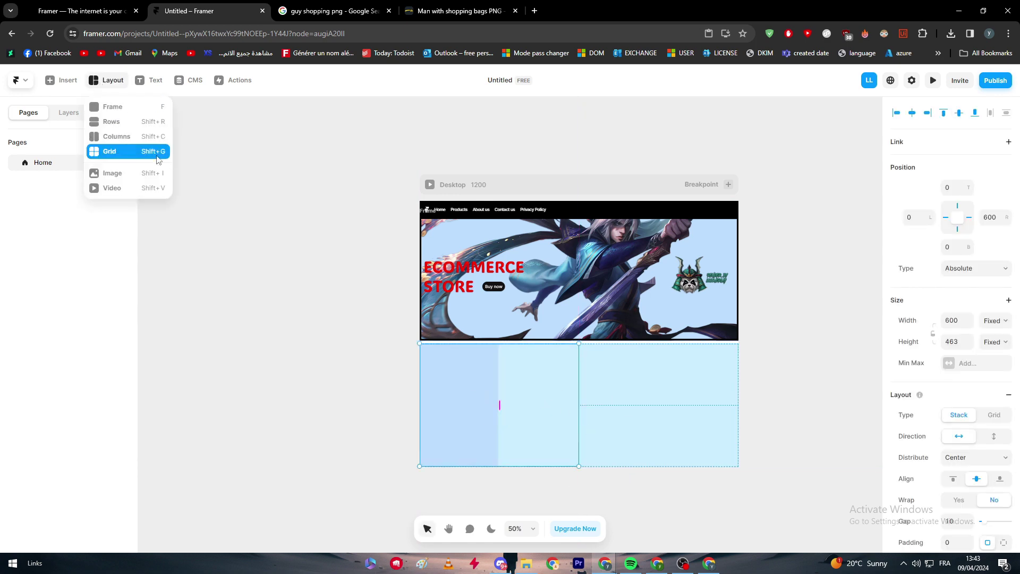
pyautogui.click(133, 137)
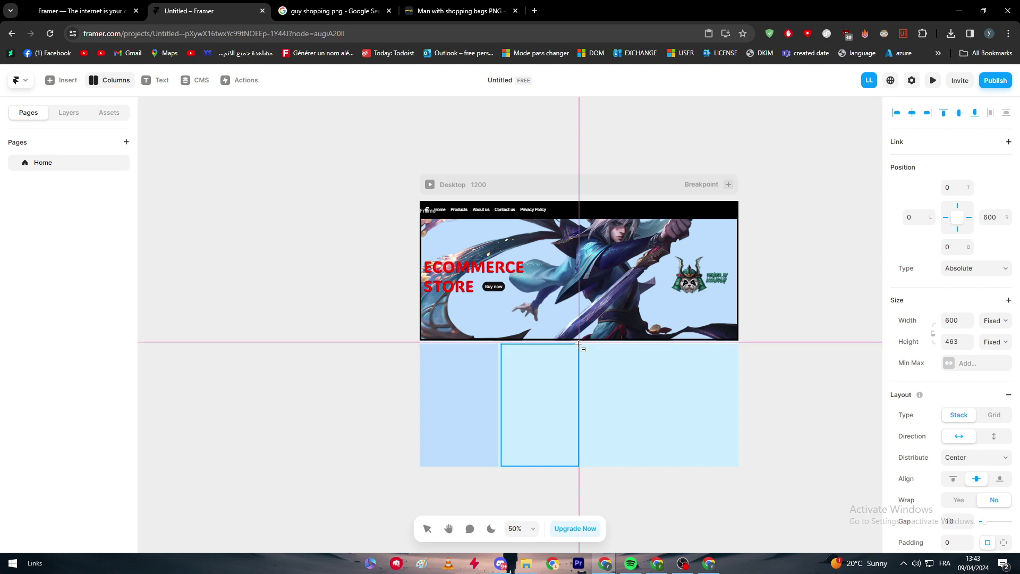
pyautogui.moveTo(578, 345); pyautogui.dragTo(739, 465)
pyautogui.moveTo(608, 295); pyautogui.dragTo(697, 378)
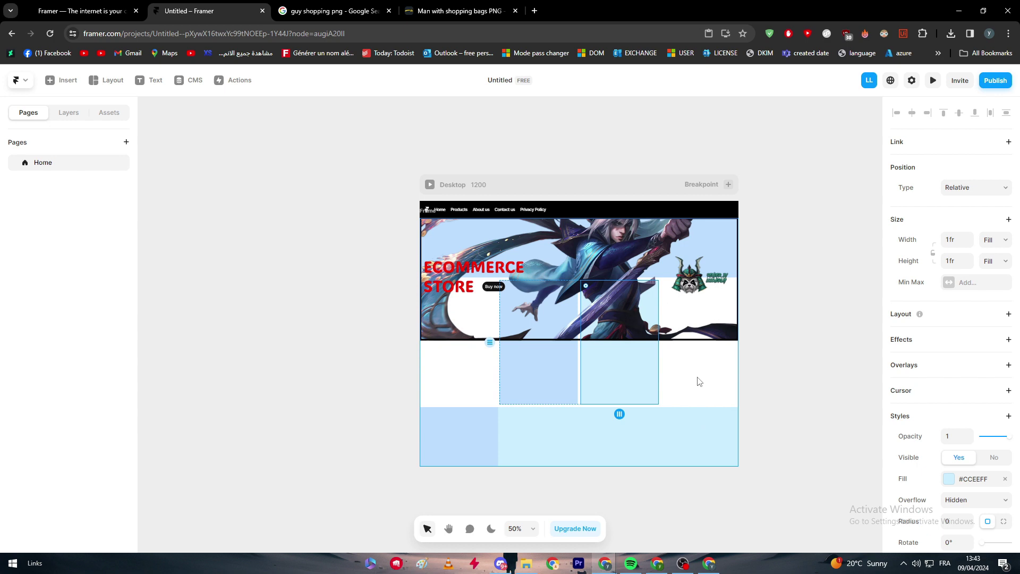
pyautogui.click(821, 365)
pyautogui.hotkey('ctrl', 'z')
# - Examine how the lower row is divided by selecting its individual columns
pyautogui.click(625, 391)
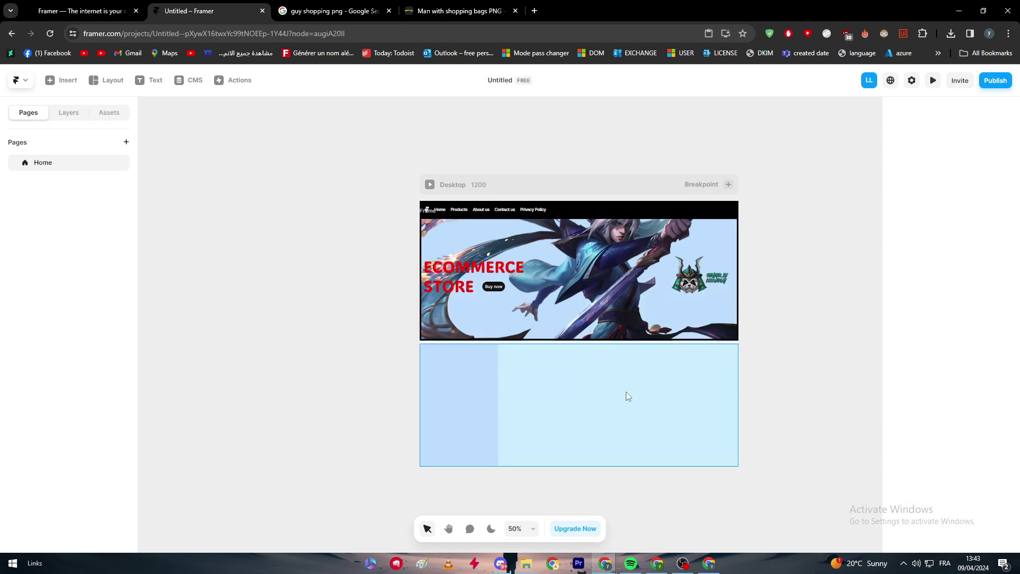
pyautogui.click(530, 410)
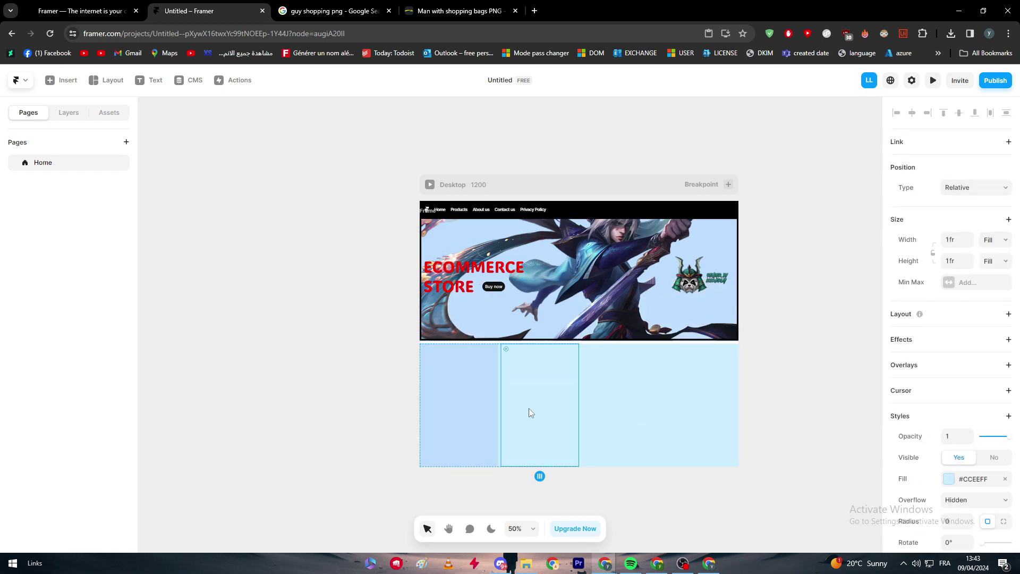
pyautogui.keyDown('shift'); pyautogui.click(471, 400); pyautogui.keyUp('shift')
pyautogui.moveTo(547, 399); pyautogui.dragTo(651, 404)
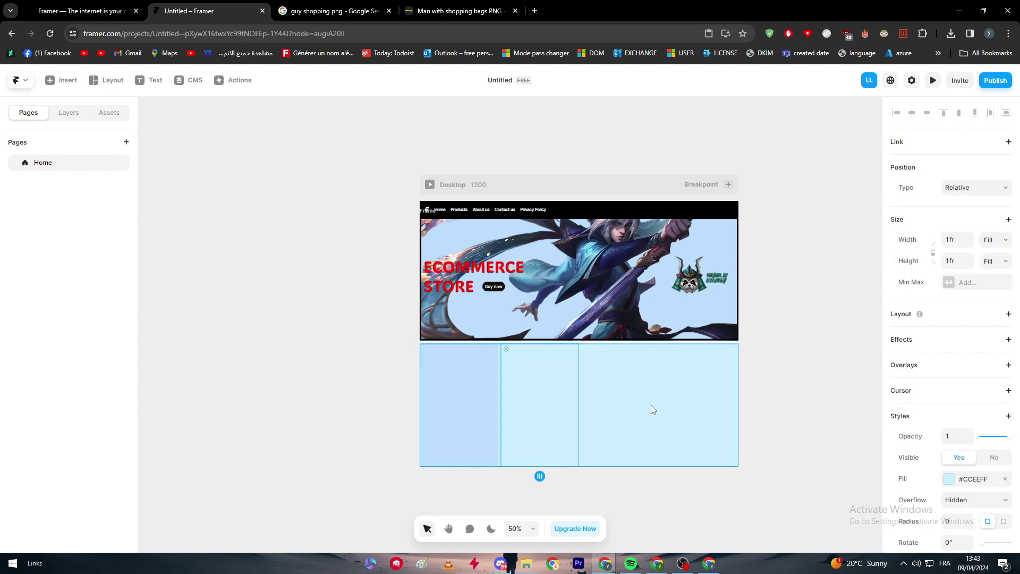
pyautogui.click(793, 392)
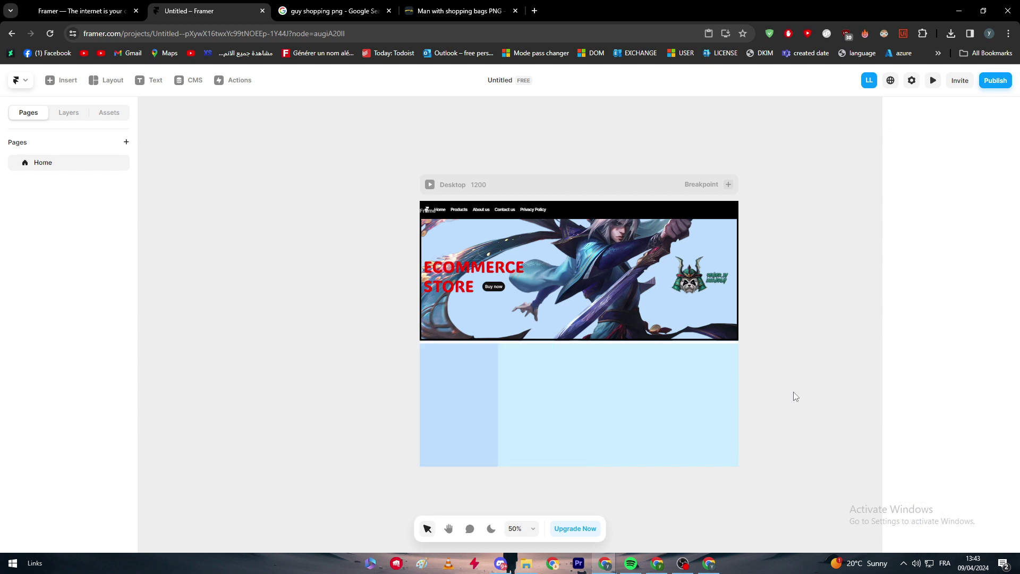
pyautogui.click(642, 391)
pyautogui.click(505, 387)
pyautogui.keyDown('shift'); pyautogui.click(495, 386); pyautogui.keyUp('shift')
pyautogui.click(283, 382)
pyautogui.click(554, 397)
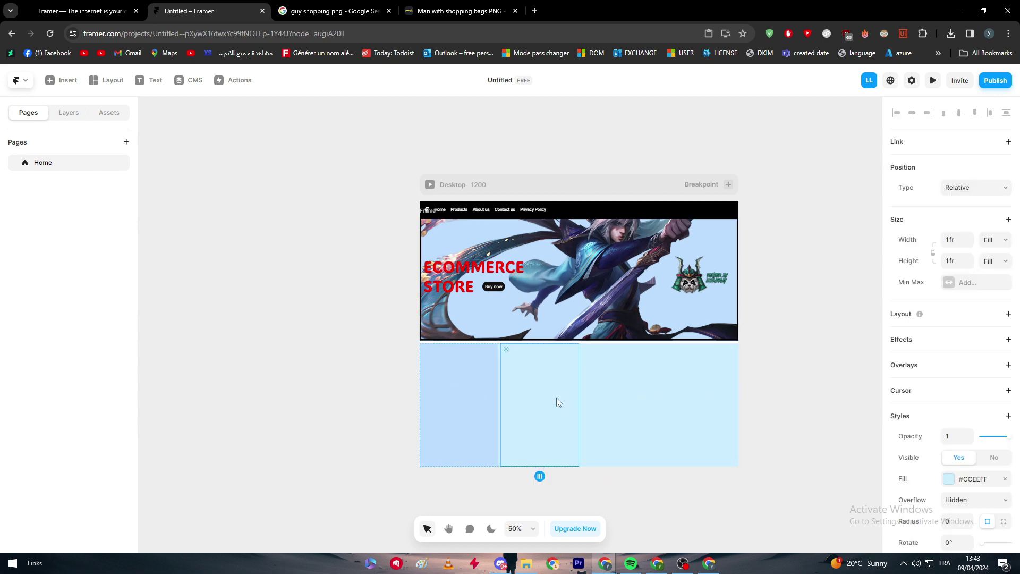
pyautogui.click(467, 391)
pyautogui.click(710, 390)
pyautogui.click(464, 376)
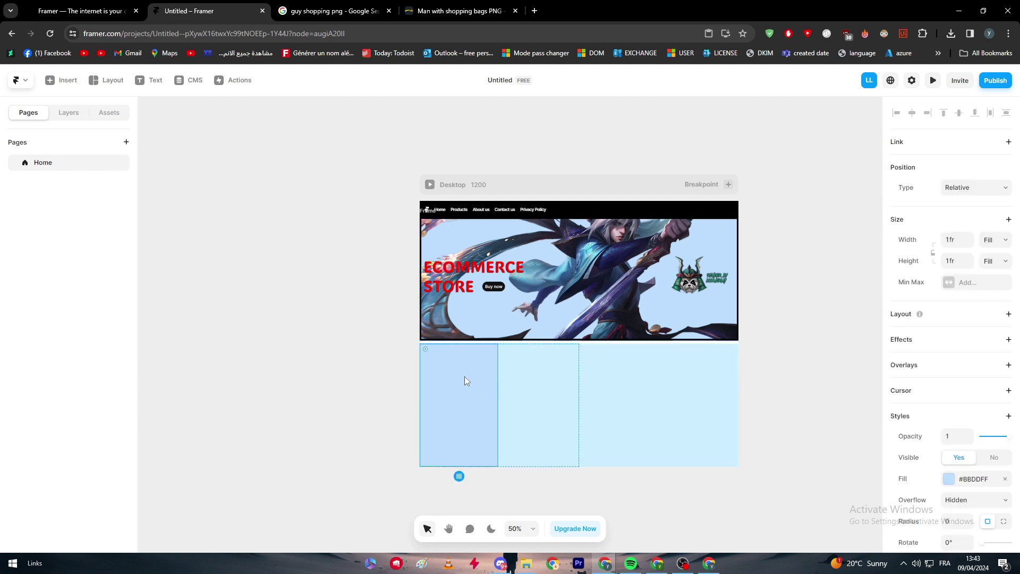
pyautogui.click(335, 366)
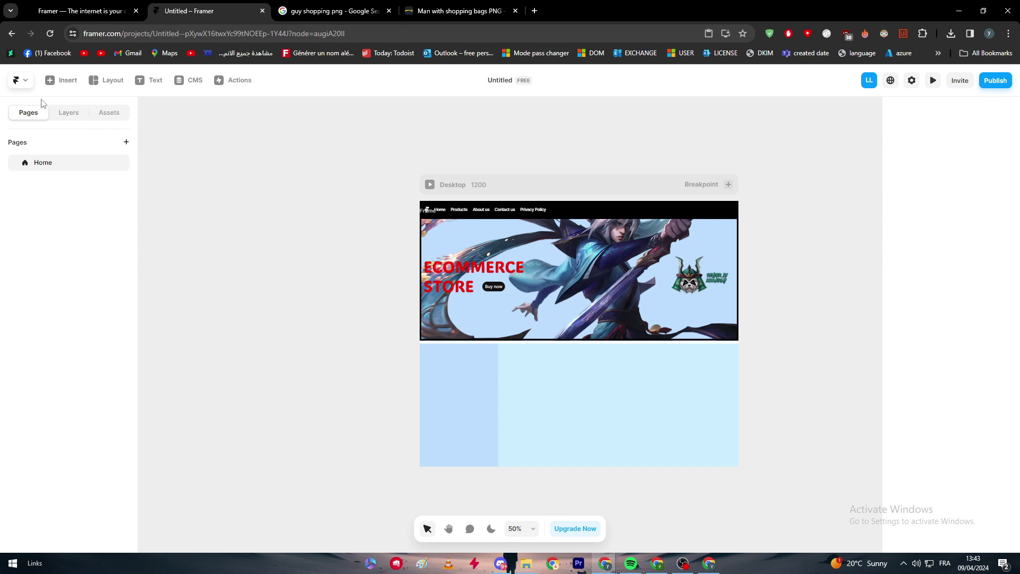
# - Insert an image placeholder, 214 wide and 270 high, in the first column of the lower row
pyautogui.click(63, 80)
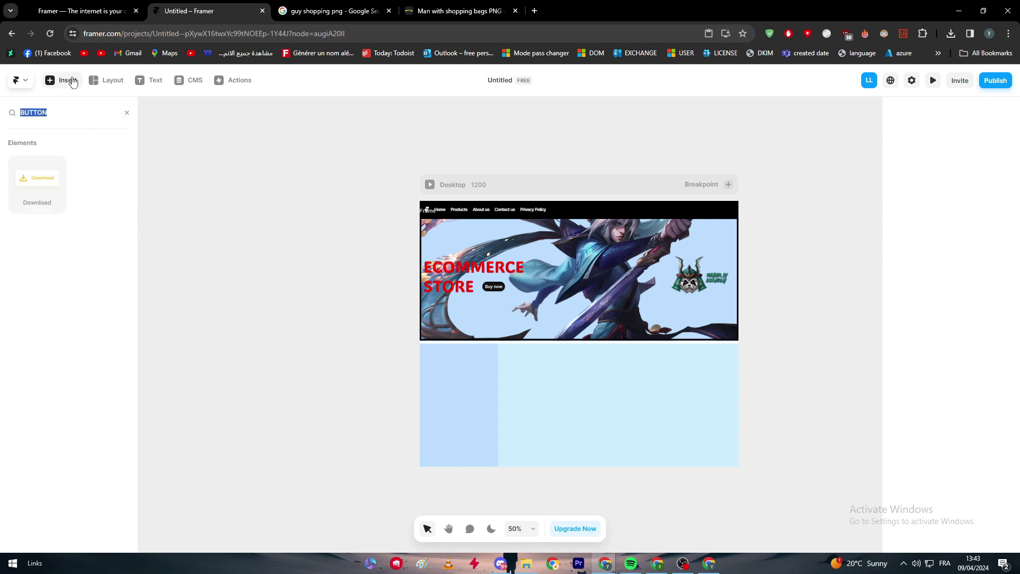
pyautogui.press('BackSpace')
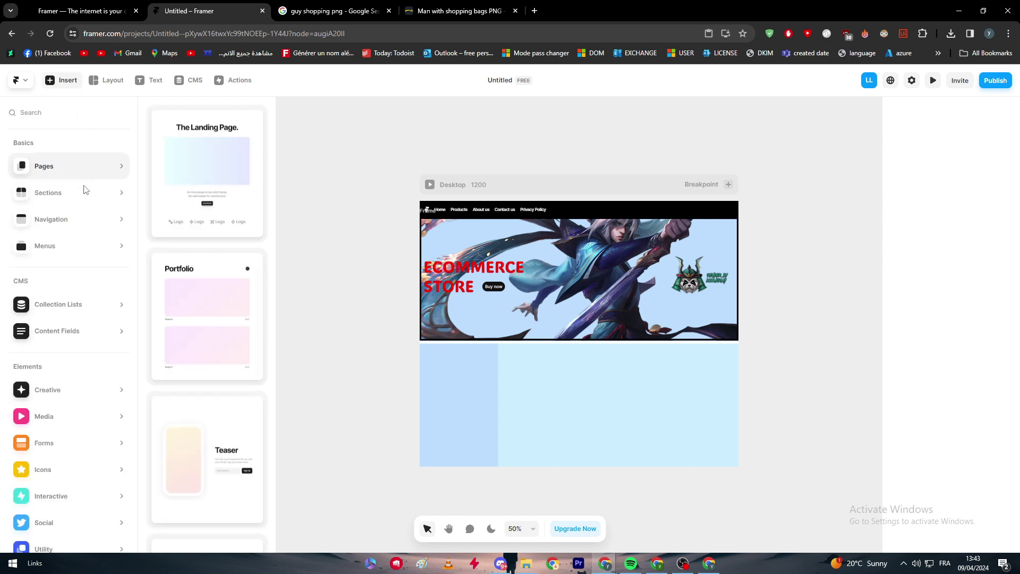
pyautogui.moveTo(68, 417)
pyautogui.moveTo(195, 173); pyautogui.dragTo(461, 390)
pyautogui.moveTo(515, 430); pyautogui.dragTo(476, 419)
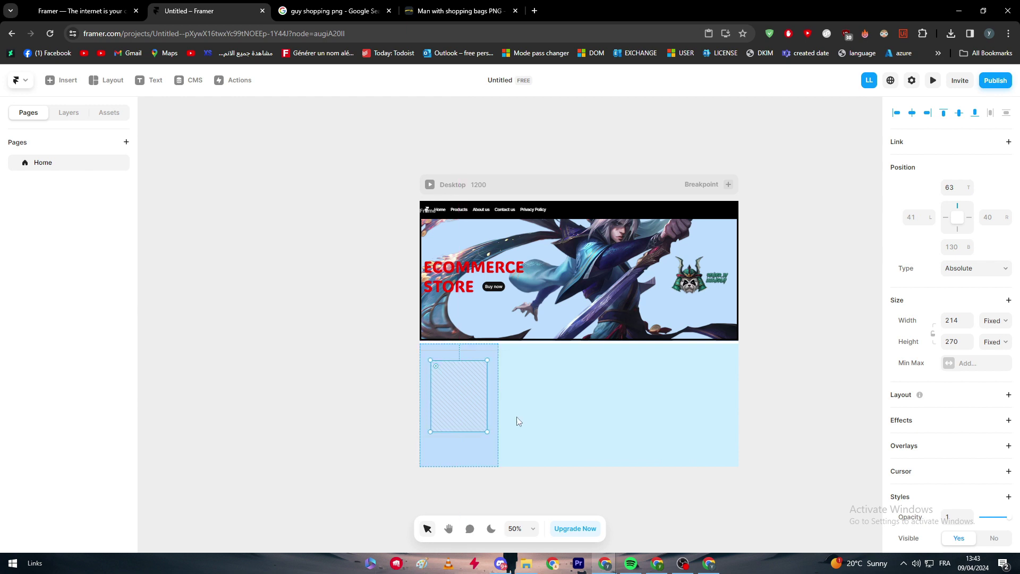
# - Add a border to the image placeholder in the first column
pyautogui.scroll(-4, 979, 441)
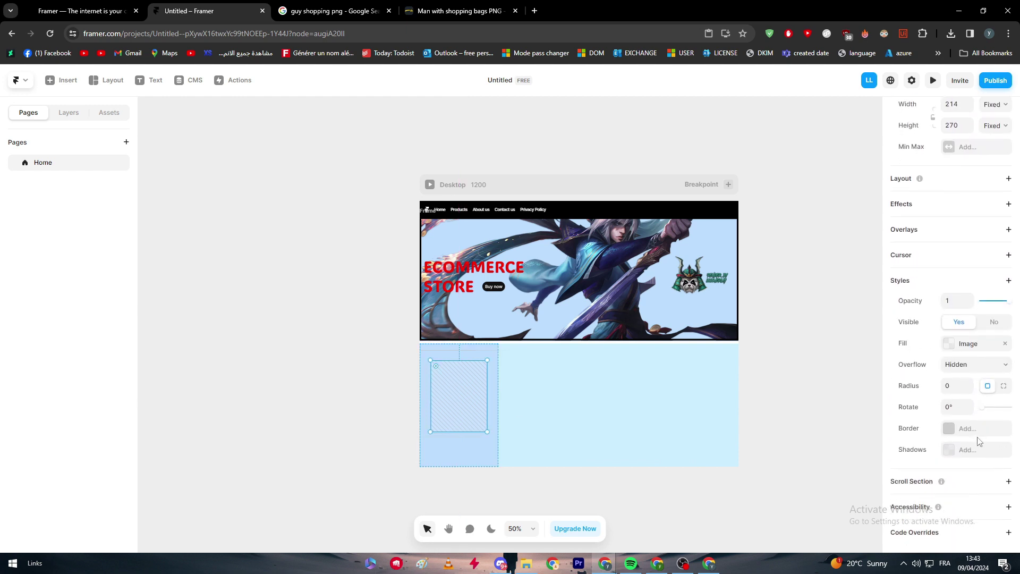
pyautogui.click(948, 428)
pyautogui.click(751, 367)
# - Duplicate the bordered image placeholder and place the copy beside it in the second column of the lower row
pyautogui.moveTo(475, 390); pyautogui.dragTo(542, 400)
pyautogui.hotkey('ctrl', 'd')
pyautogui.click(852, 357)
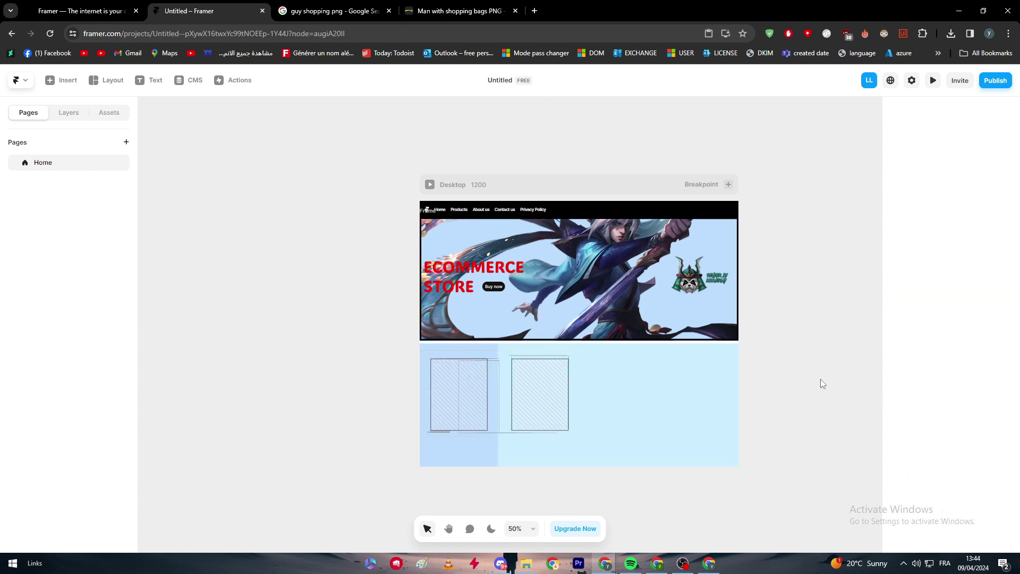
pyautogui.click(522, 394)
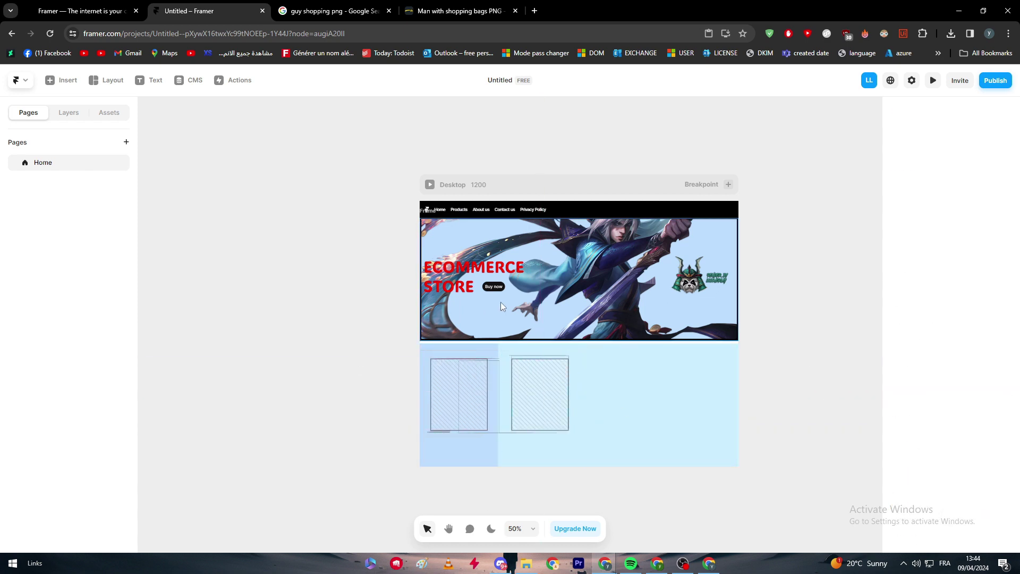
# - Copy the hero's Buy now button and place one copy beneath each of the two image placeholders
pyautogui.click(493, 288)
pyautogui.moveTo(495, 294); pyautogui.dragTo(546, 448)
pyautogui.click(870, 265)
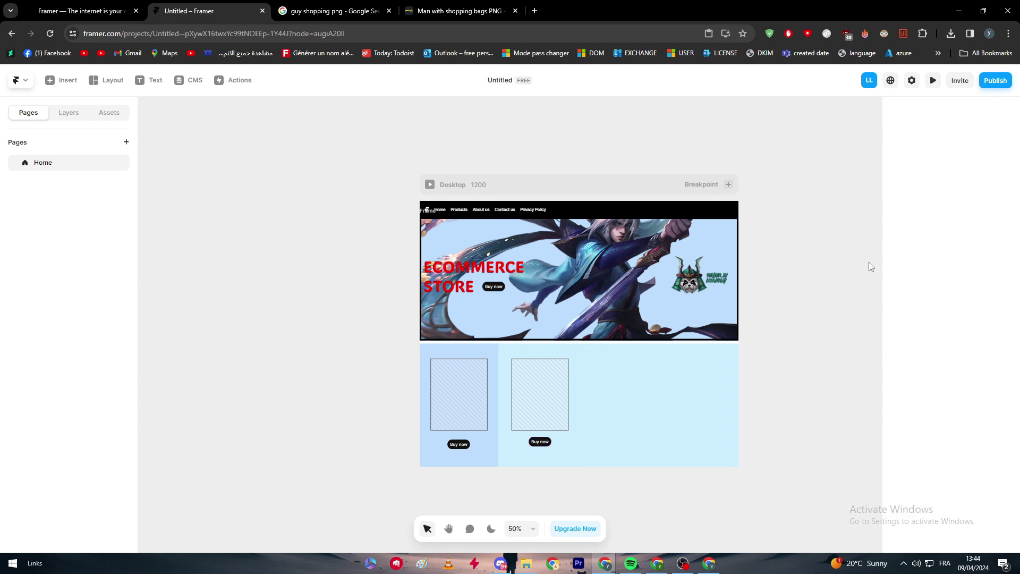